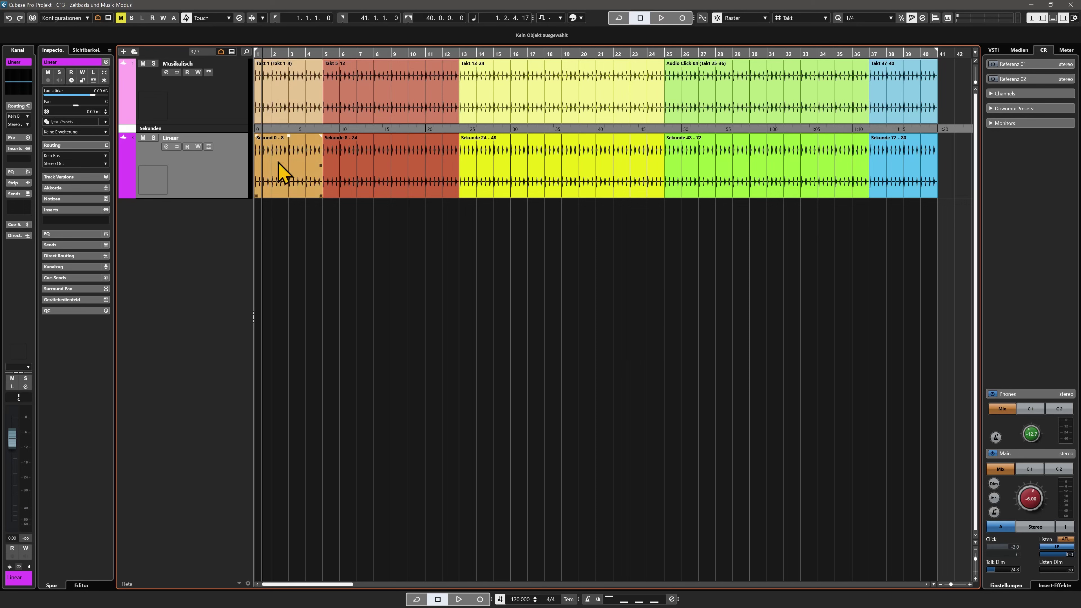
Step through the events on the Musikalisch track from the first one to Takt 37-40
click(293, 100)
key(Right)
key(Right)
key(Right)
key(Right)
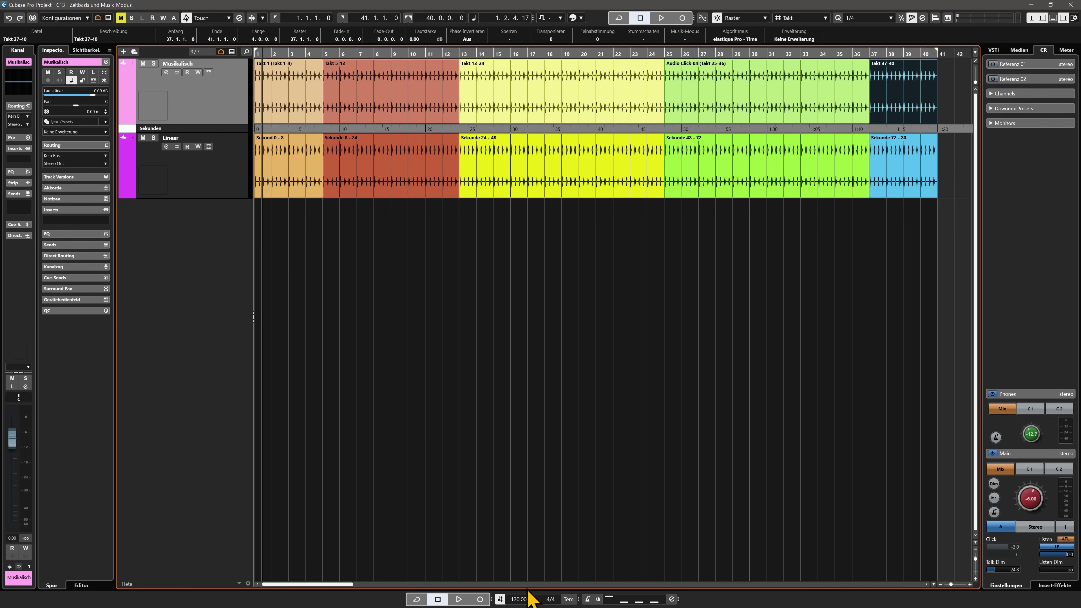
Render an audio click between the locators at bars 45 and 59
key(g)
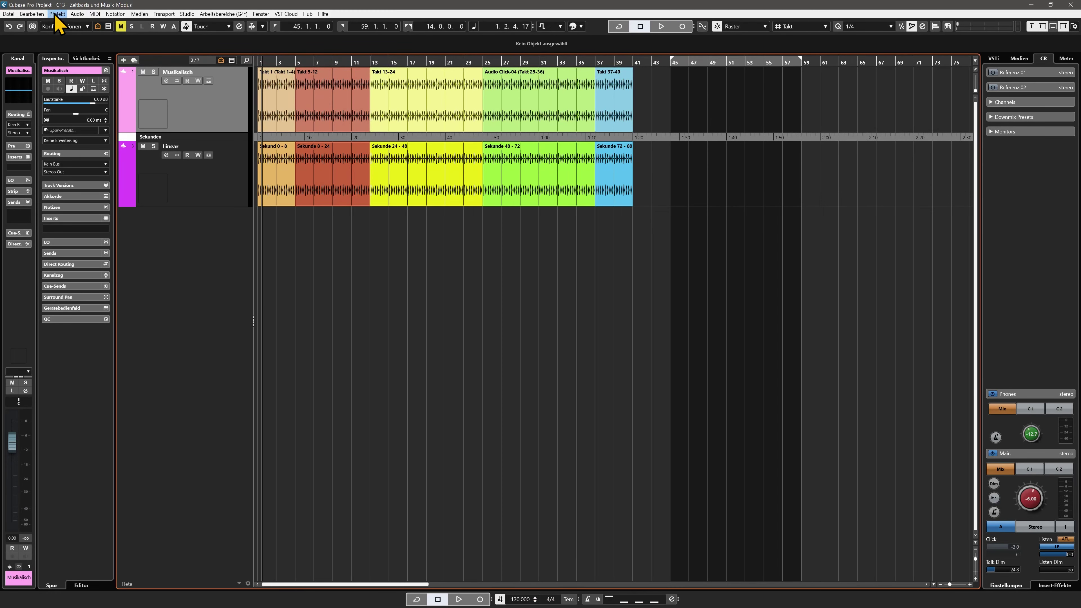
click(57, 14)
mouse_move(80, 181)
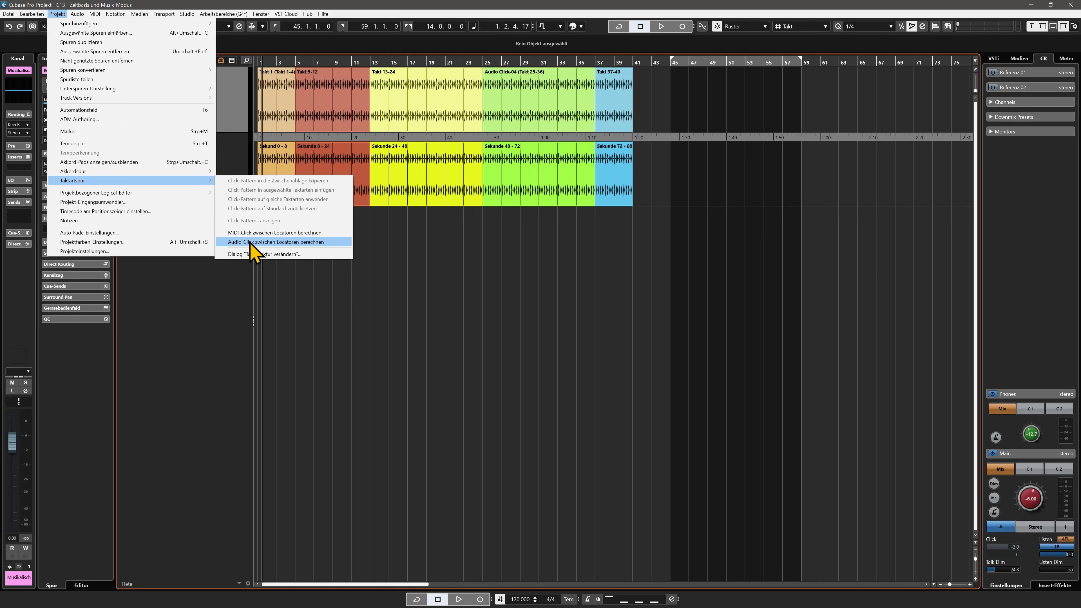
click(303, 241)
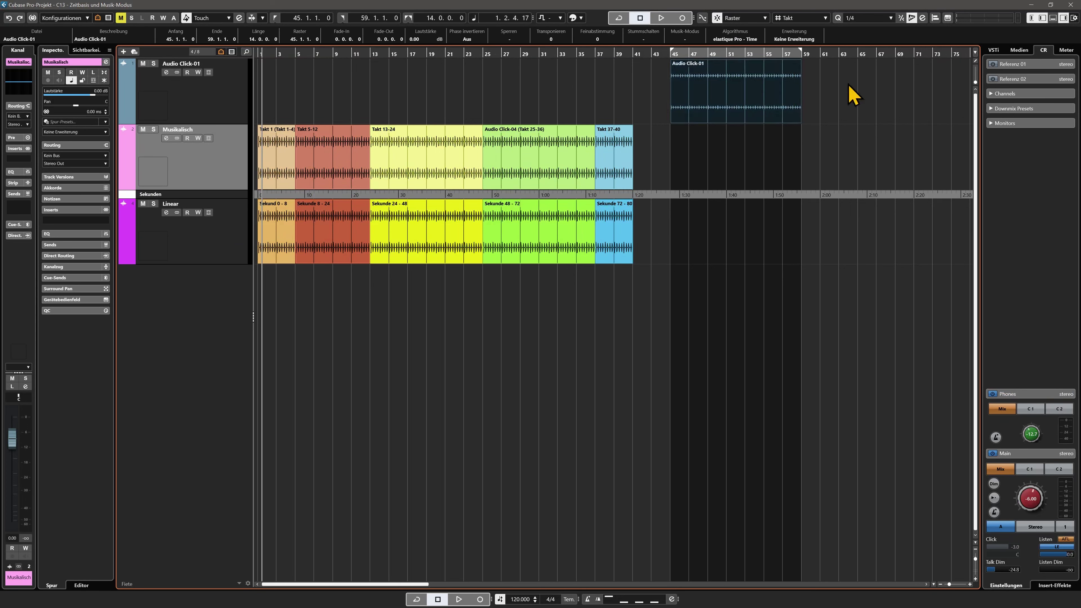
Play back the rendered Audio Click-01 event from bar 45 for a few bars and stop
click(736, 92)
click(669, 52)
key(space)
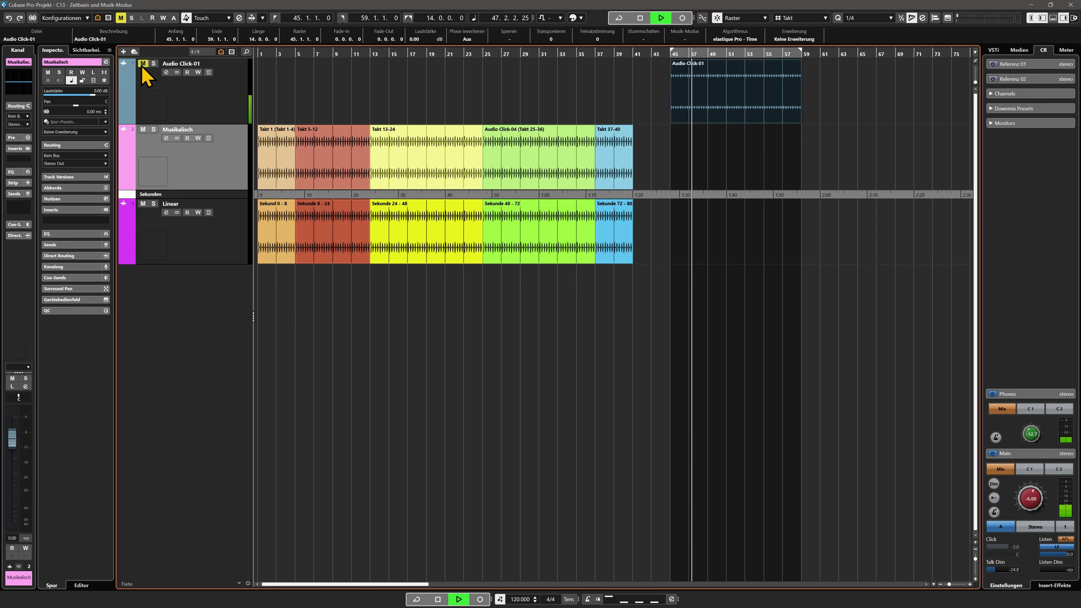
click(479, 106)
key(space)
Delete the Audio Click-01 track together with its event and show the full project
click(229, 95)
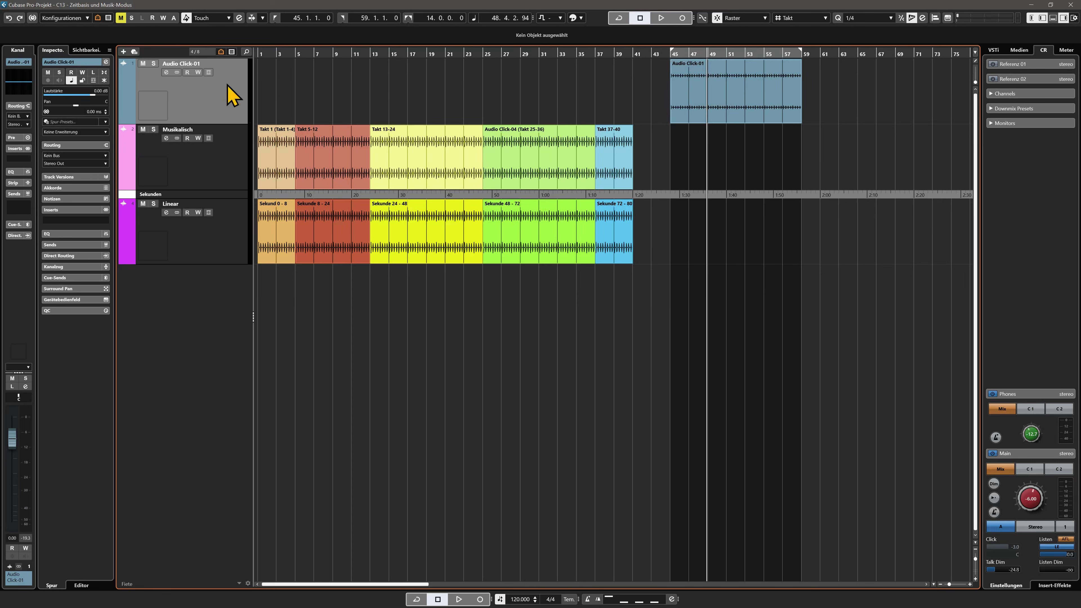
key(Delete)
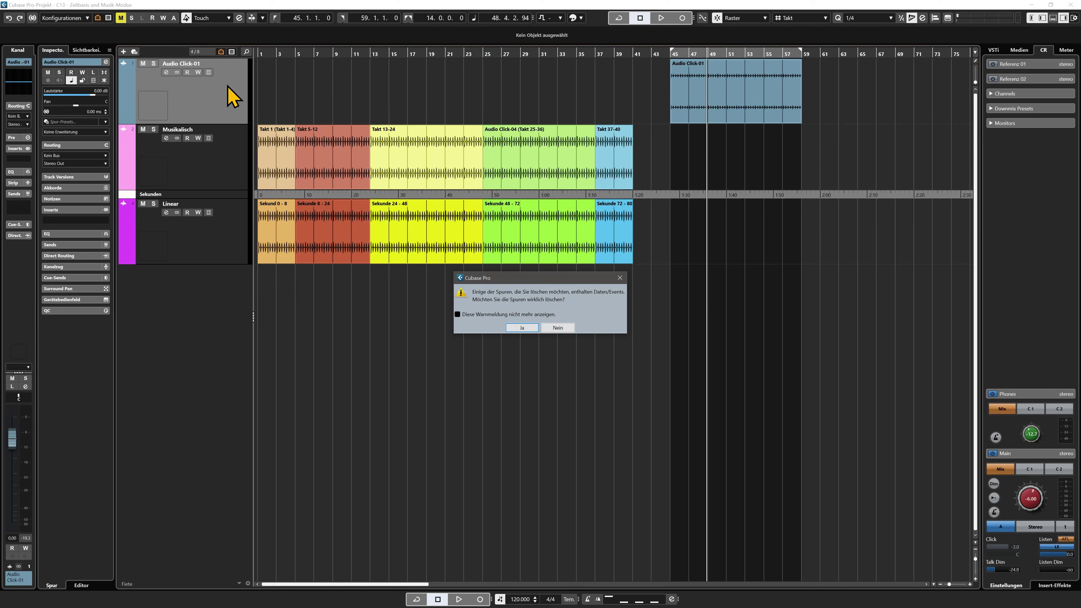
key(Return)
key(shift+f)
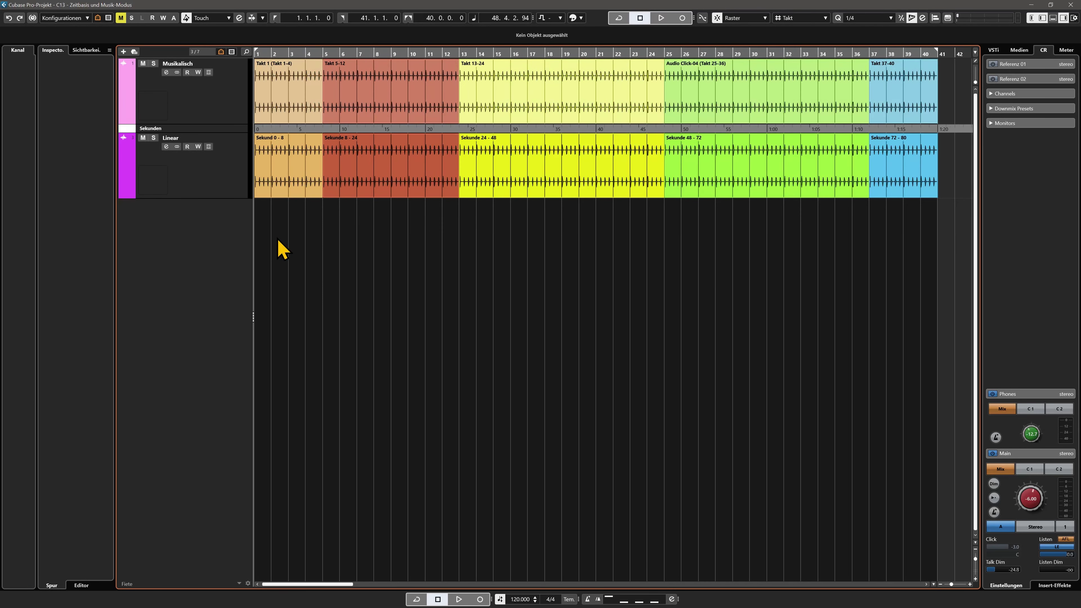
Compare the Musikalisch and Linear tracks by selecting each in turn
click(237, 109)
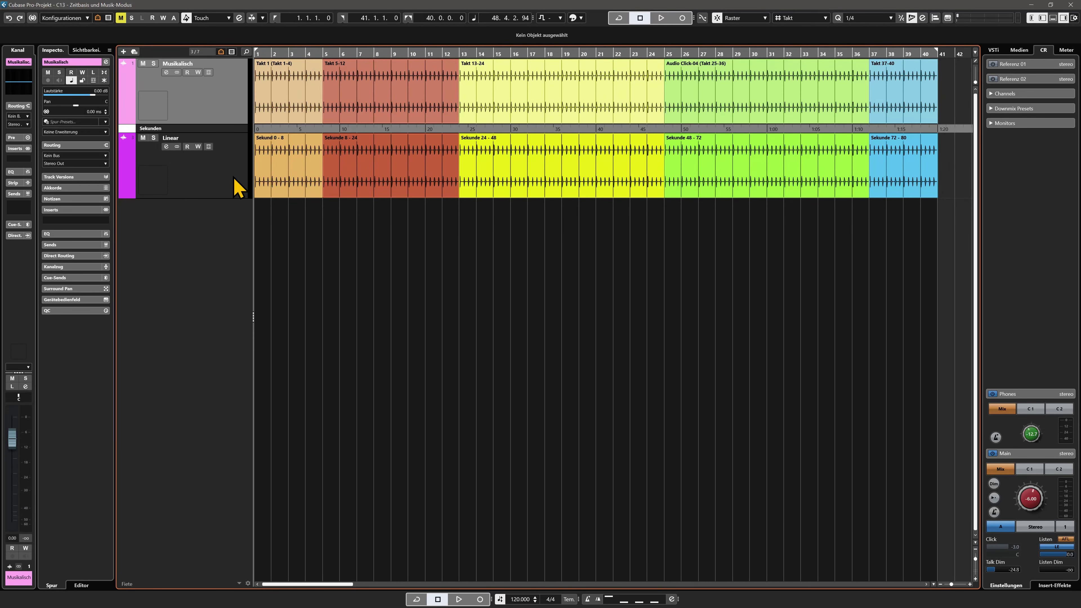
click(237, 188)
click(235, 102)
click(241, 174)
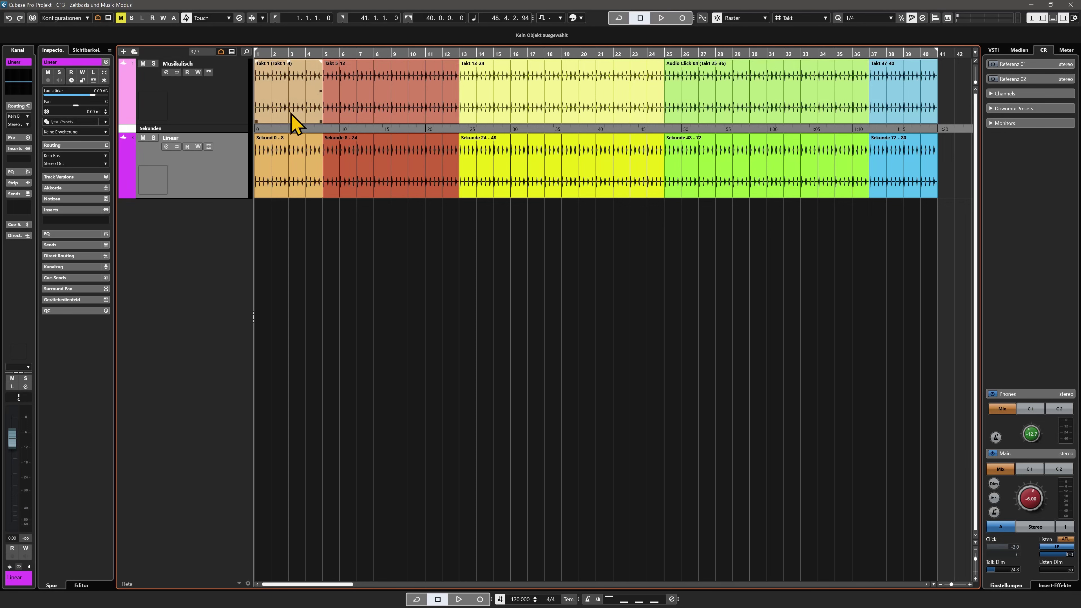
Inspect the bar-based events on the Musikalisch track individually by selecting them
click(519, 90)
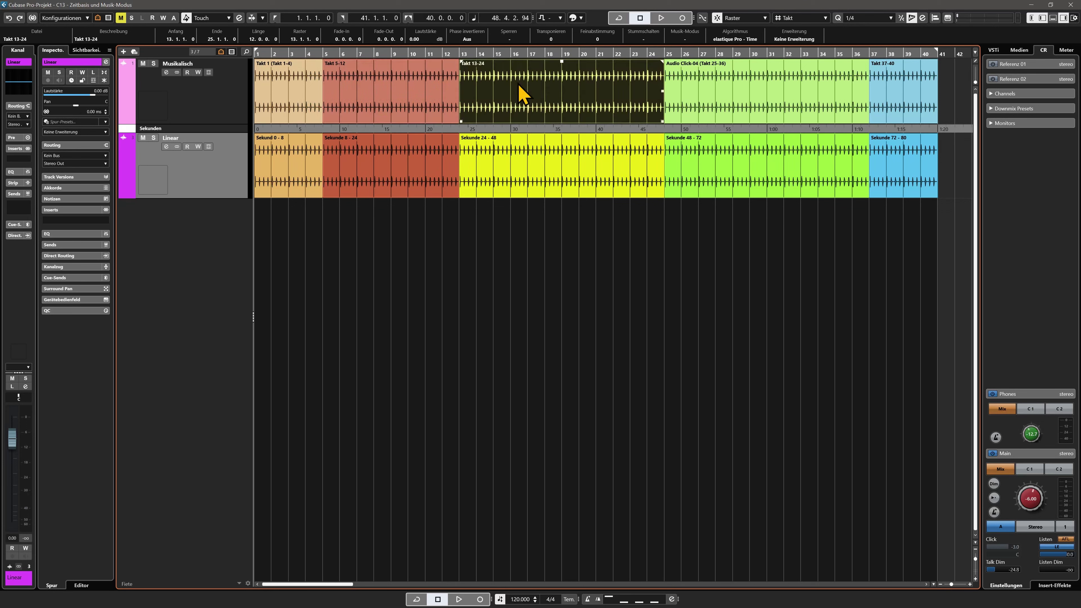
click(751, 88)
click(889, 92)
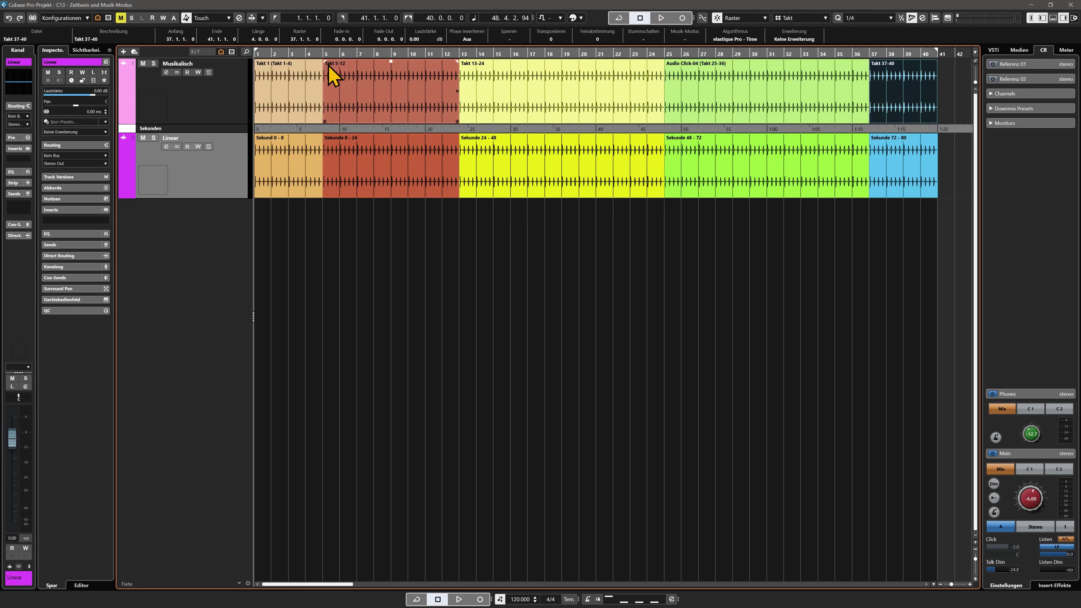
click(289, 112)
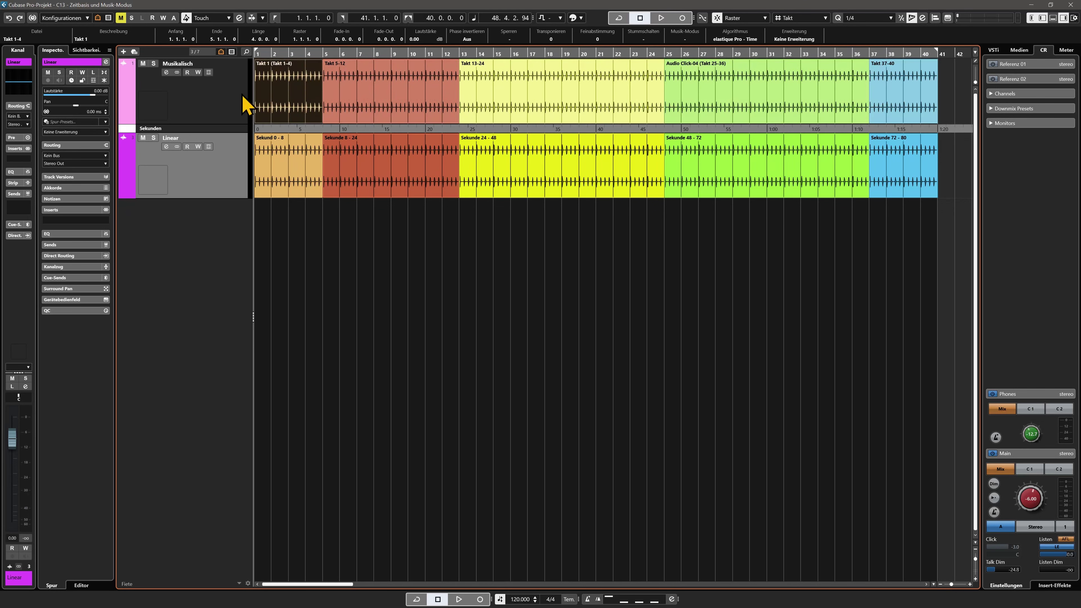
click(385, 91)
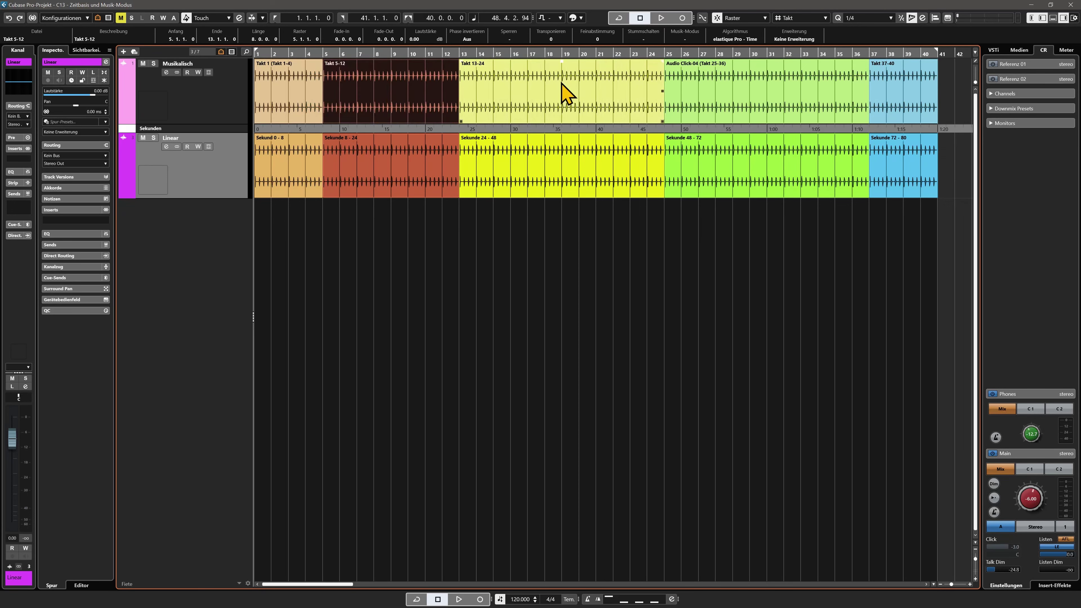
click(570, 92)
click(766, 91)
Check the time base setting of the Musikalisch track and of the Linear track
click(221, 100)
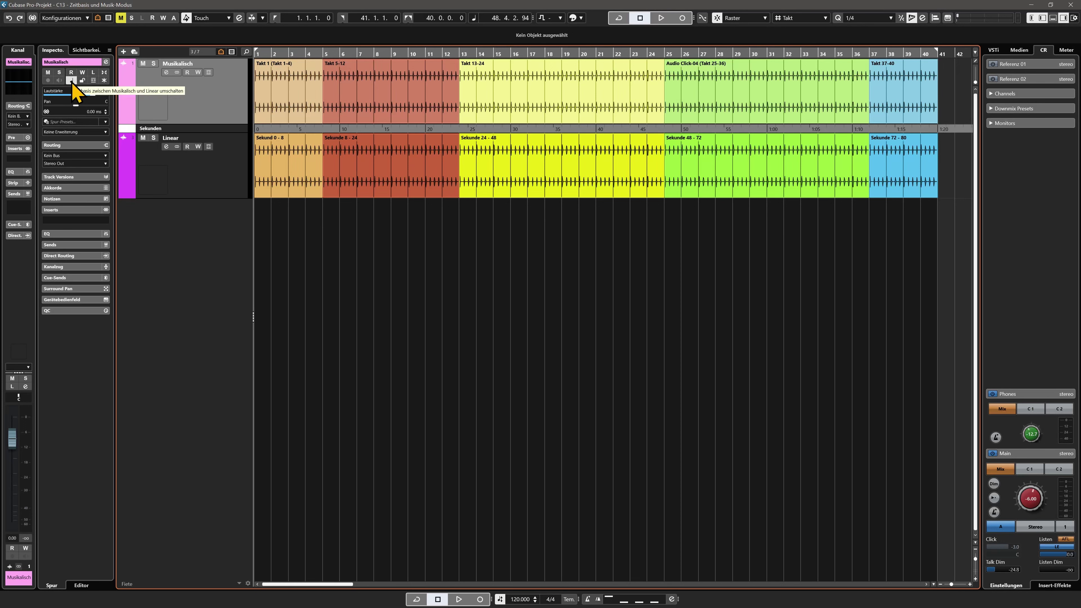
click(242, 181)
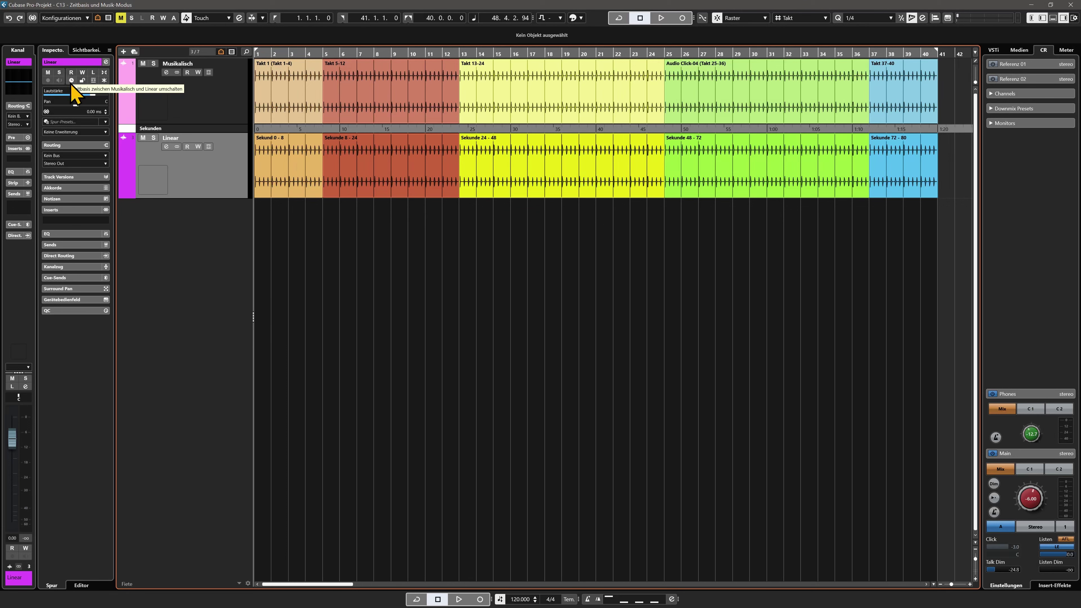
click(233, 97)
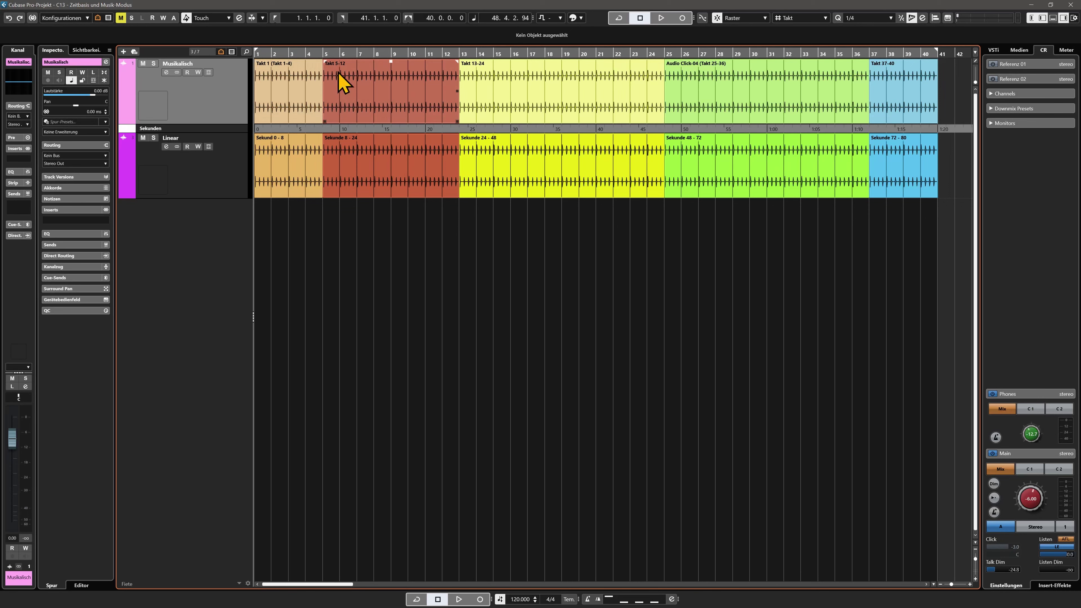
Examine where the Takt 5-12 and Takt 13-24 events start against the bar ruler on the Musikalisch track
click(338, 95)
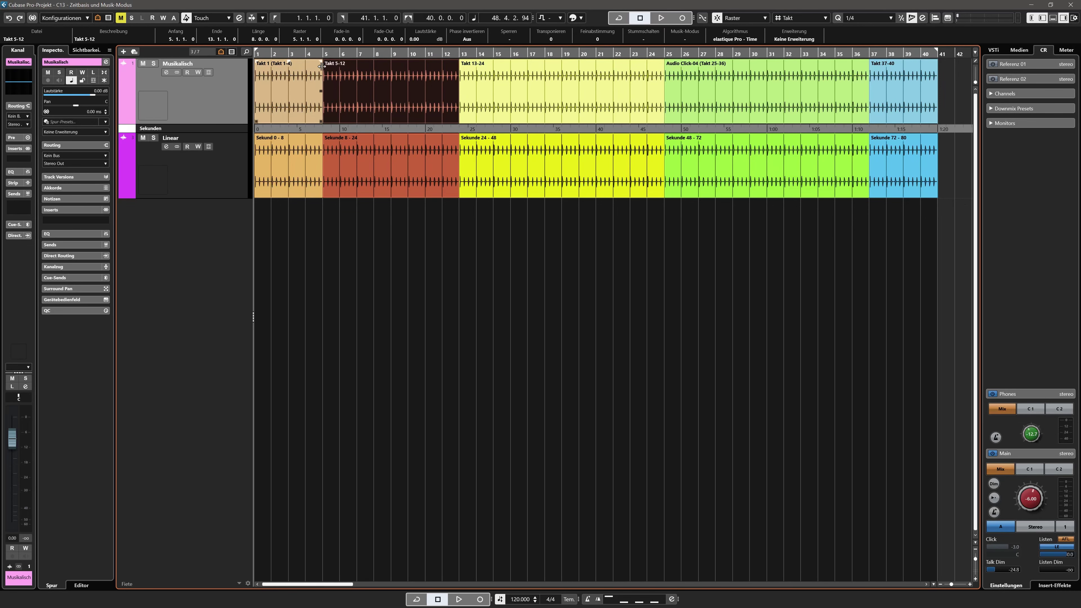
drag(322, 54, 367, 77)
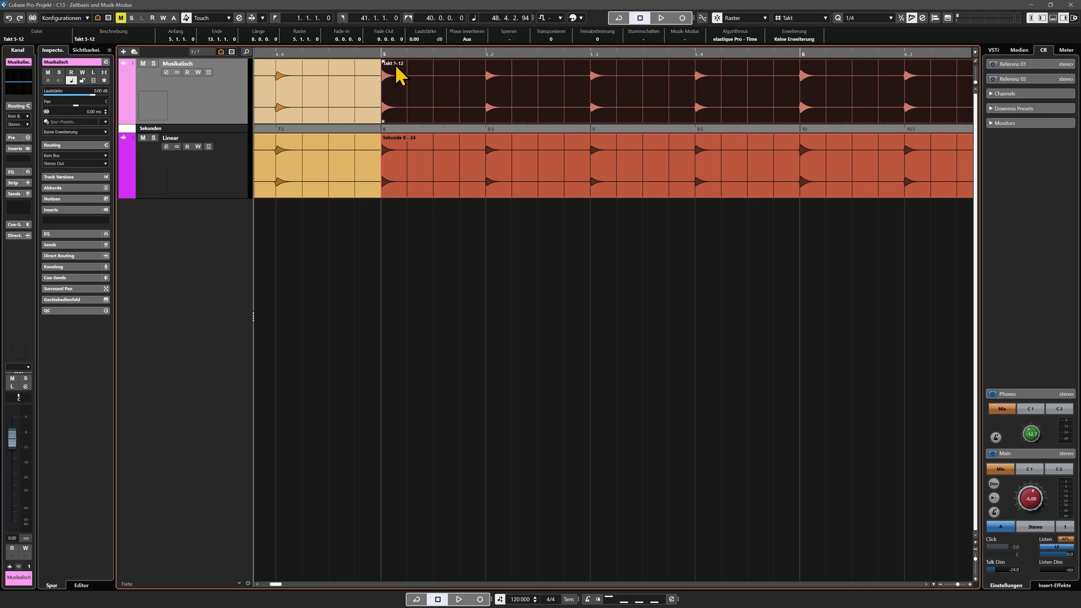
scroll(401, 72, down, 3)
scroll(473, 112, down, 8)
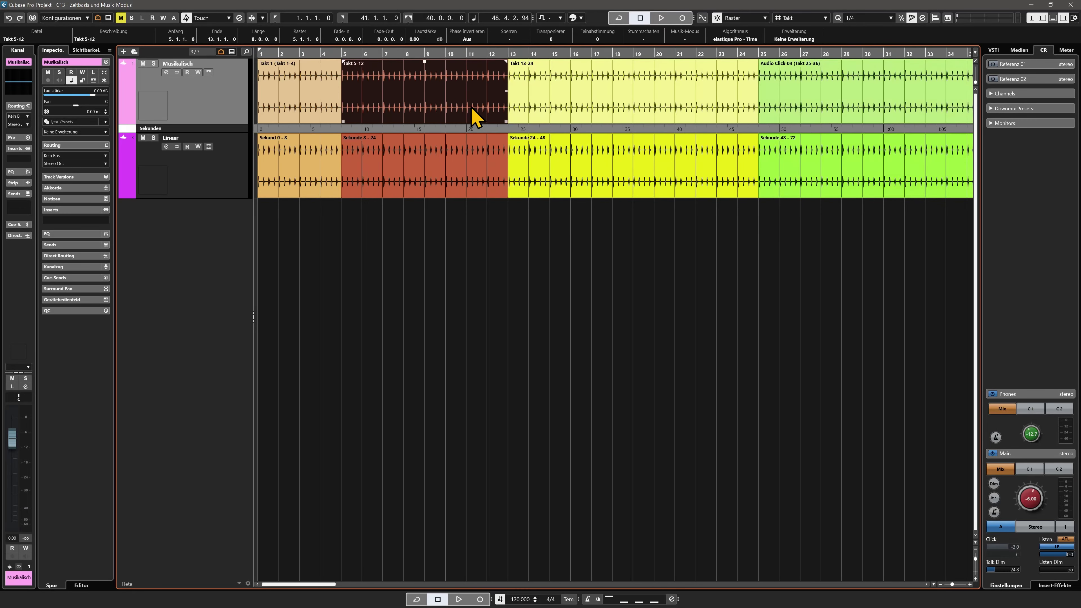
click(502, 89)
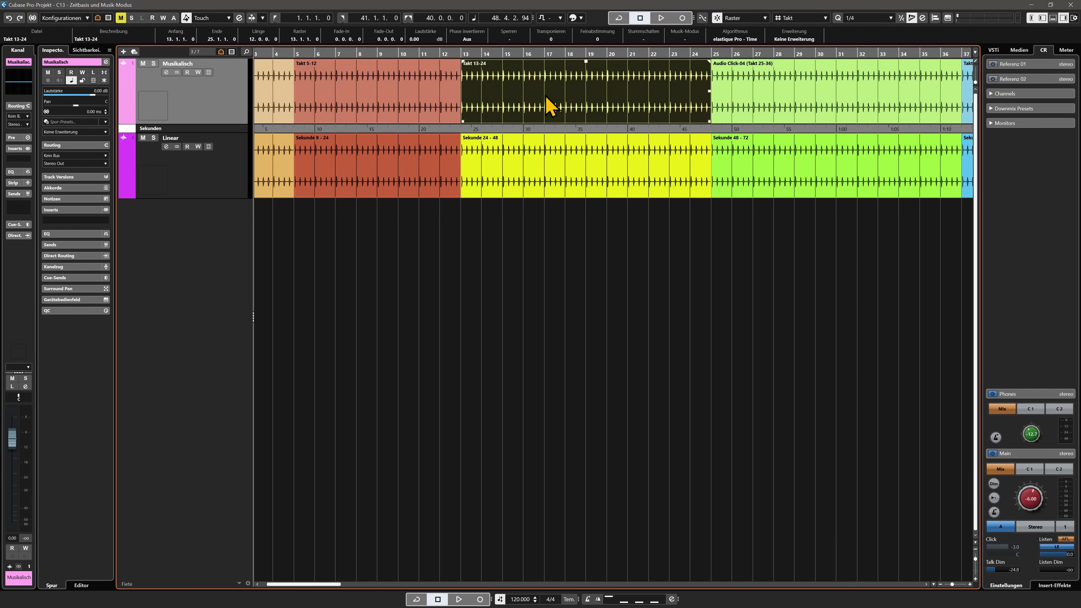
scroll(460, 70, up, 4)
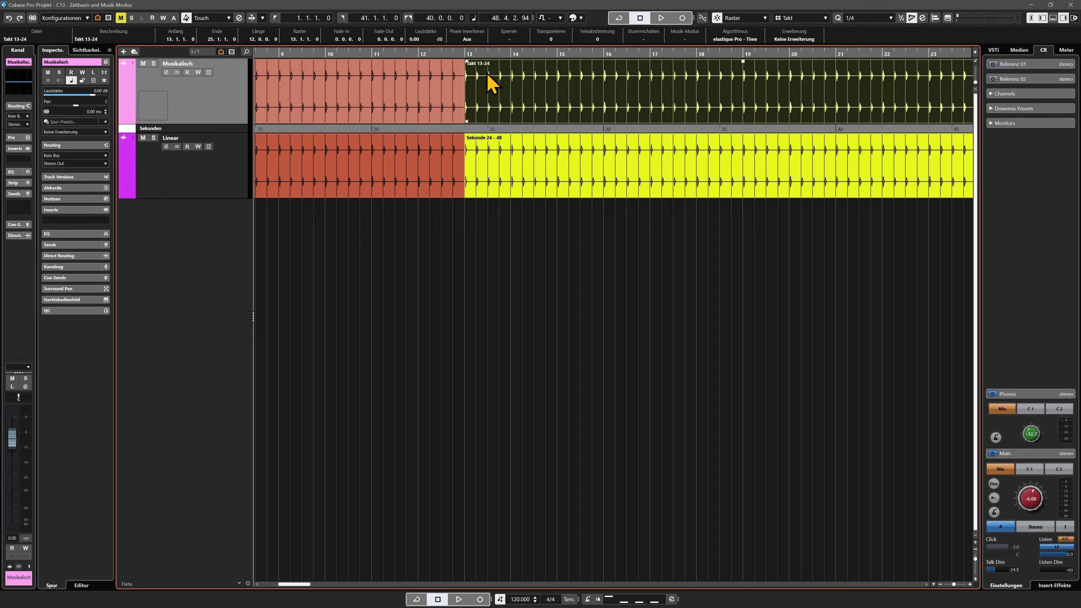
key(shift+f)
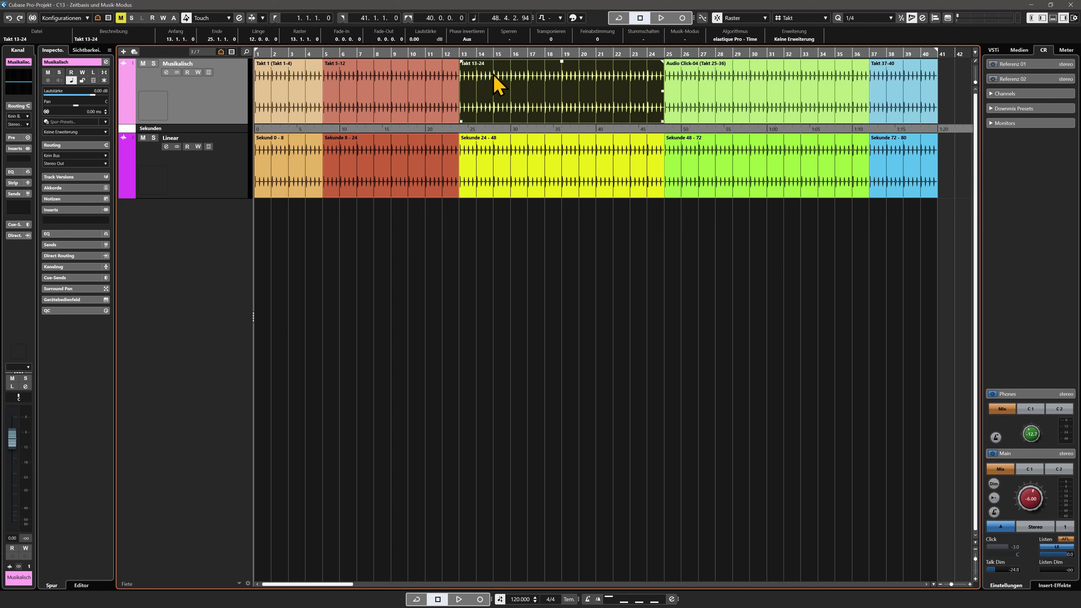
Examine where the Sekunde 8 - 24 event on the Linear track starts and ends against the Sekunden ruler track
click(411, 256)
click(243, 169)
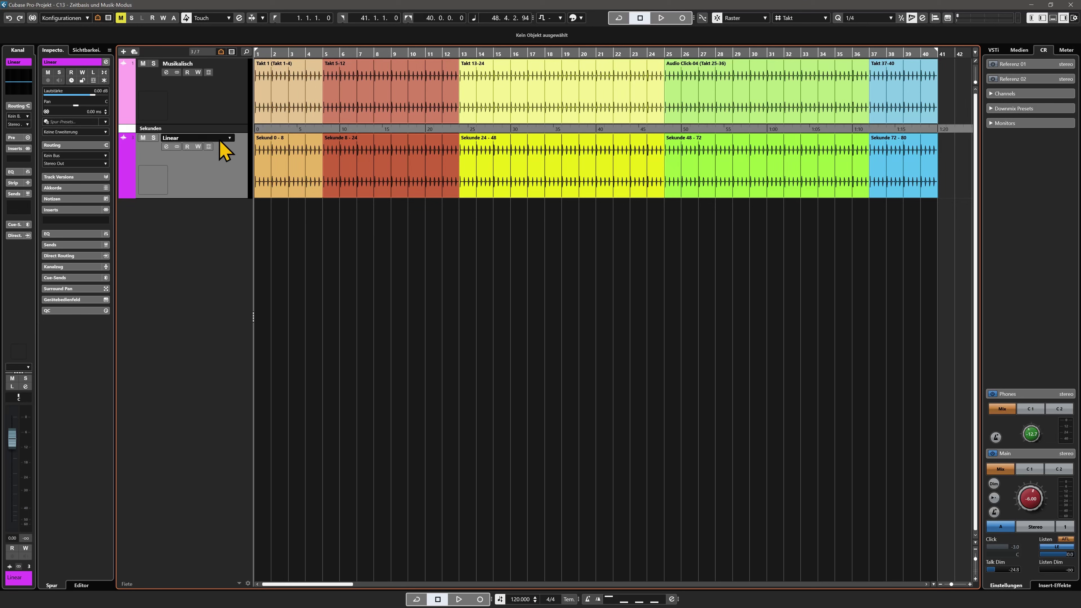
click(220, 128)
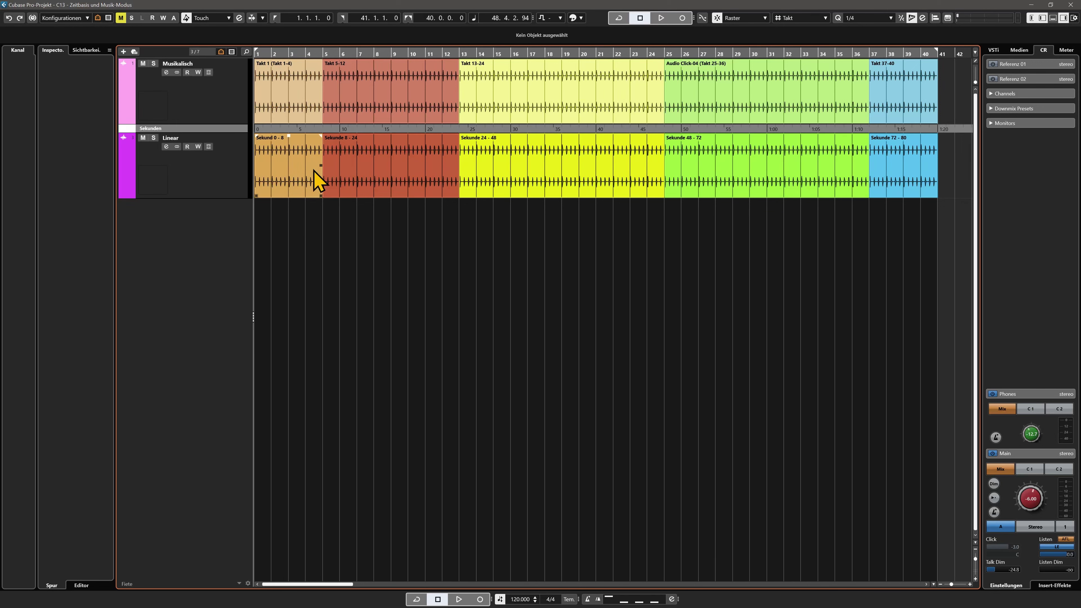
scroll(296, 173, up, 8)
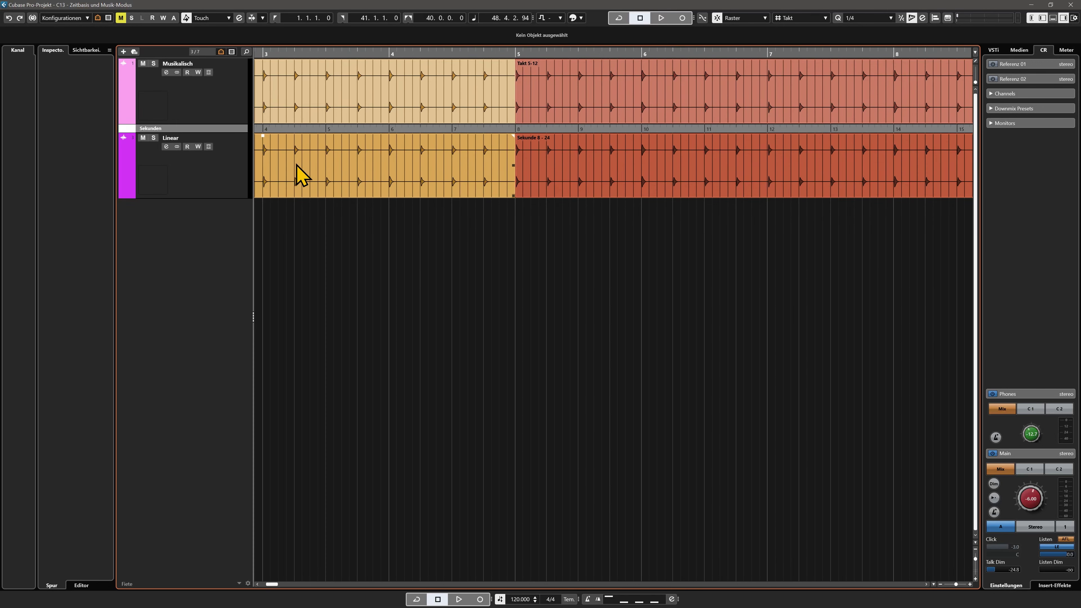
click(598, 185)
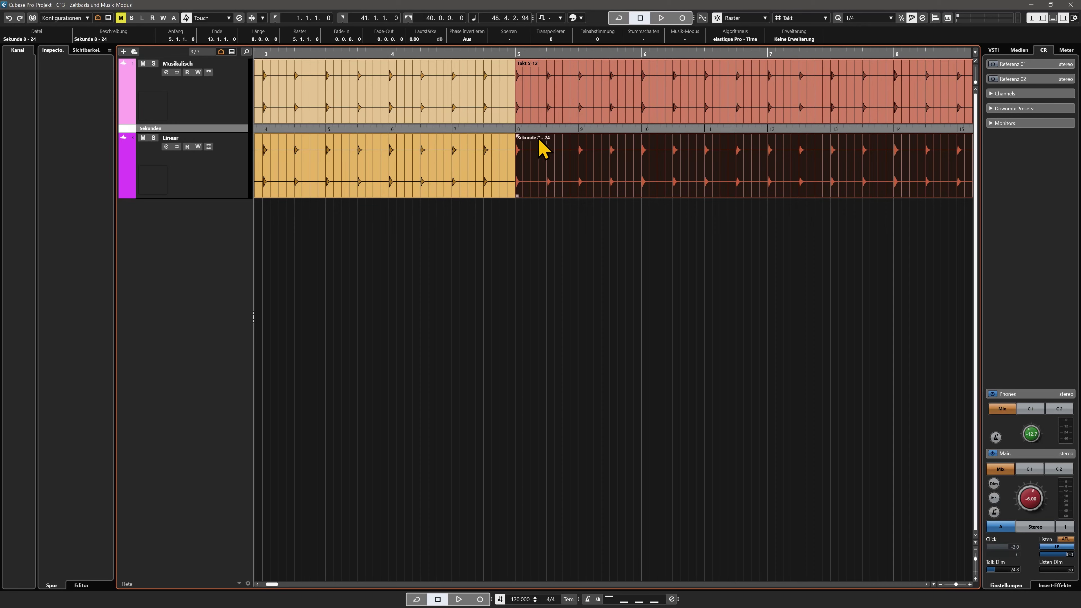
scroll(564, 167, down, 6)
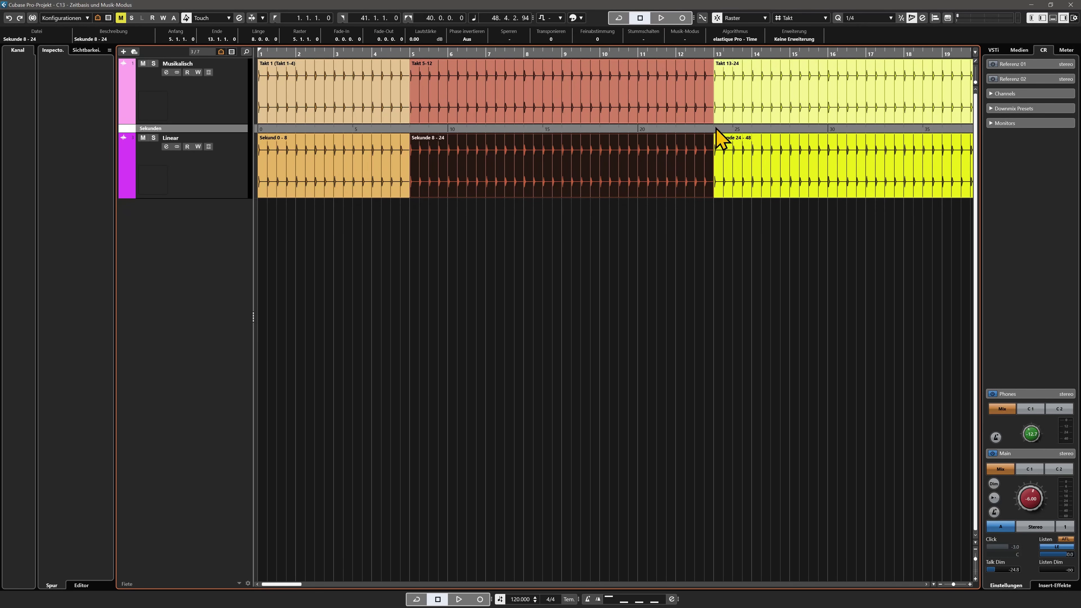
click(569, 253)
scroll(569, 253, down, 3)
scroll(564, 244, right, 1)
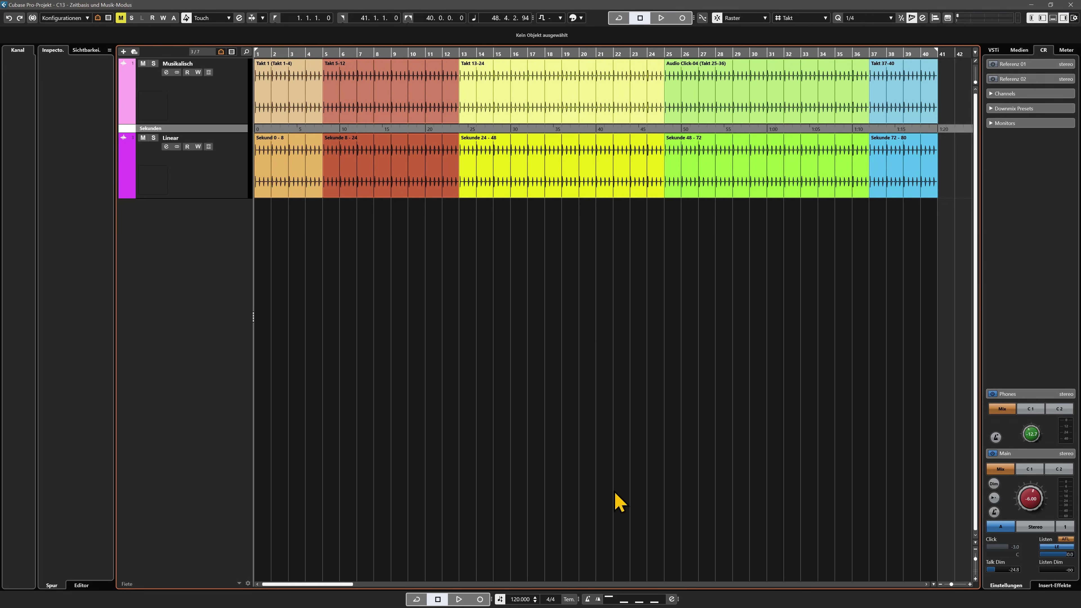
Check the Musik-Modus setting for all Musikalisch events and set the project tempo to 240 BPM
drag(970, 93, 284, 105)
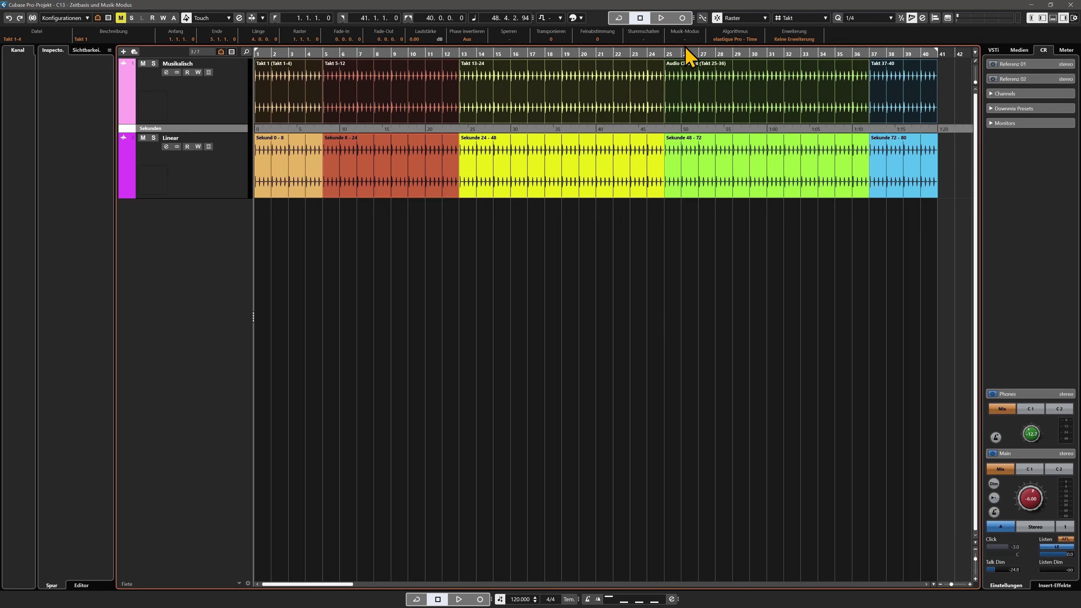
click(956, 213)
double_click(521, 599)
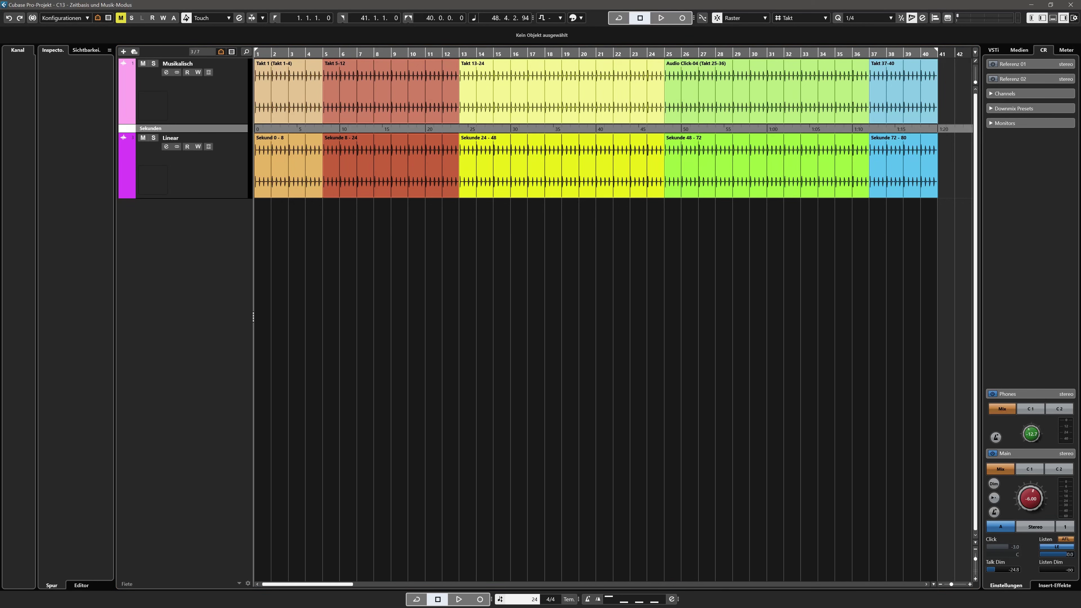
text(240)
key(Return)
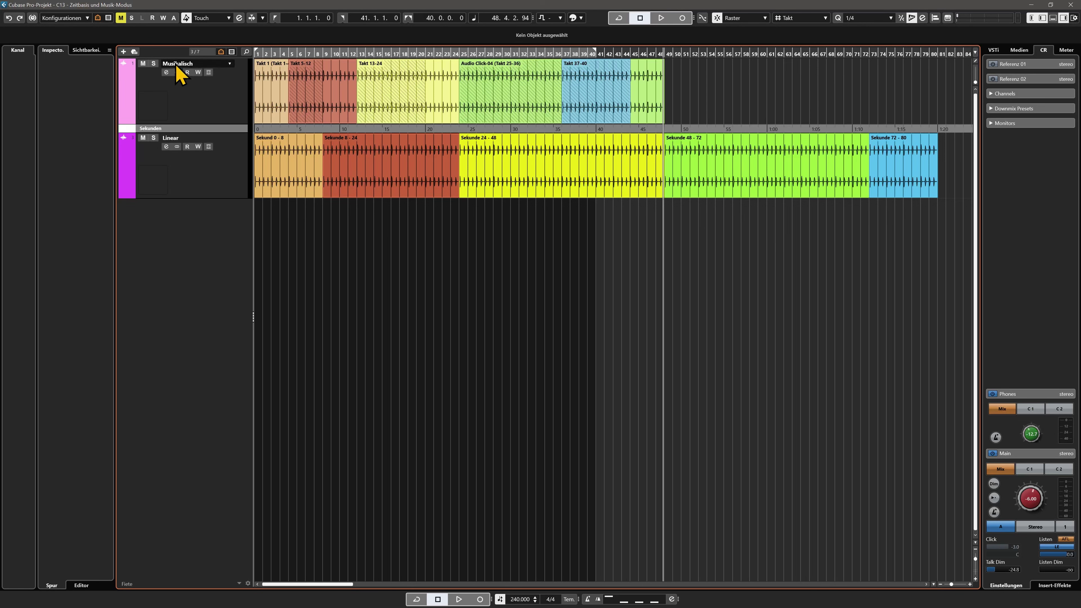
Examine the positions and overlaps of Takt 5-12 and Takt 13-24 on the Musikalisch track at the new tempo
click(235, 102)
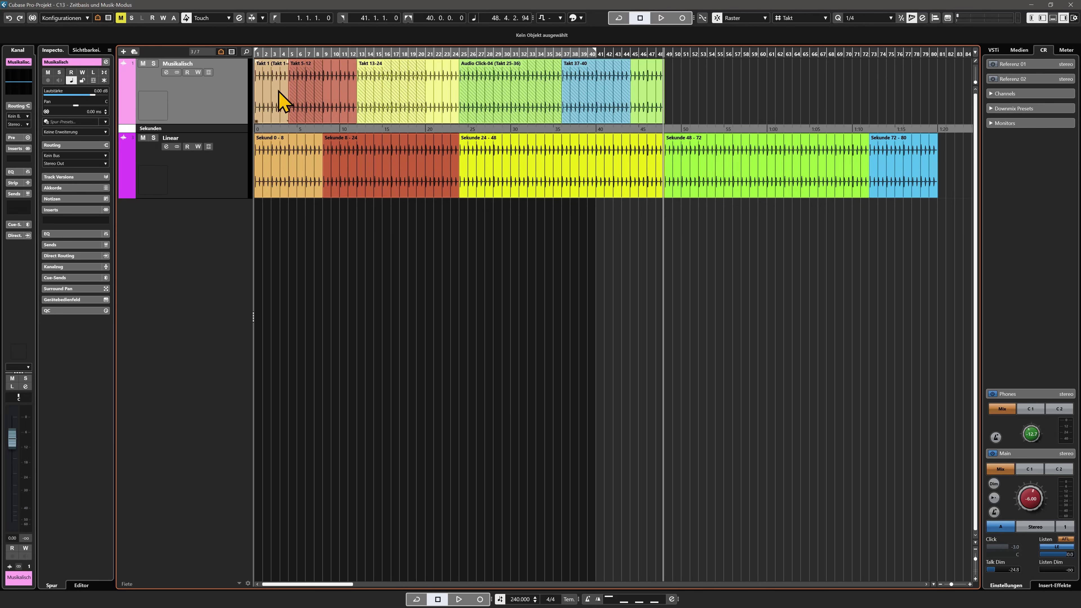
scroll(281, 87, up, 6)
scroll(284, 96, left, 3)
click(550, 97)
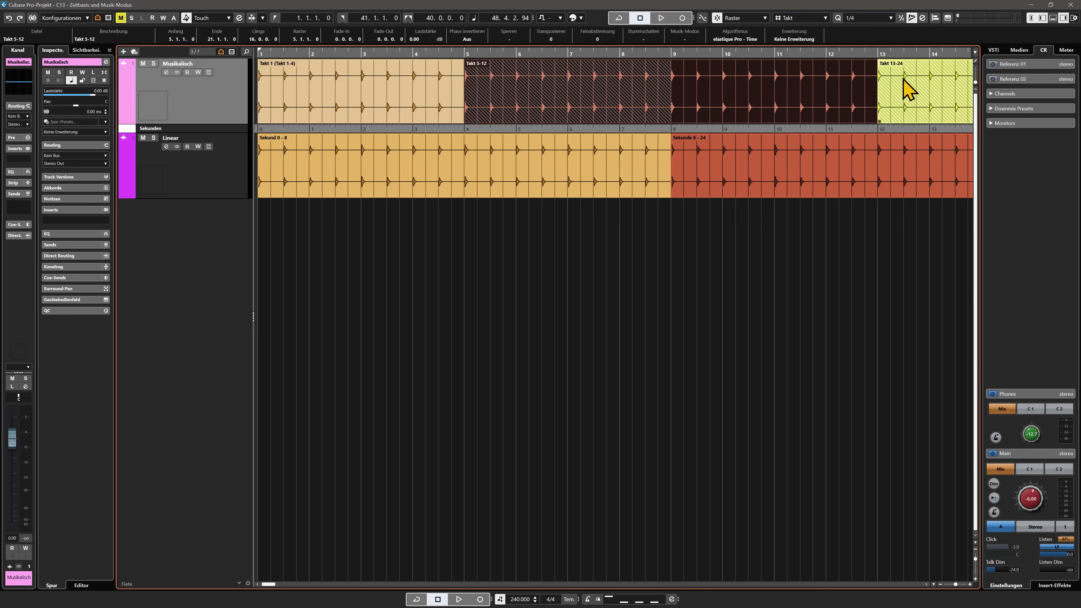
click(920, 89)
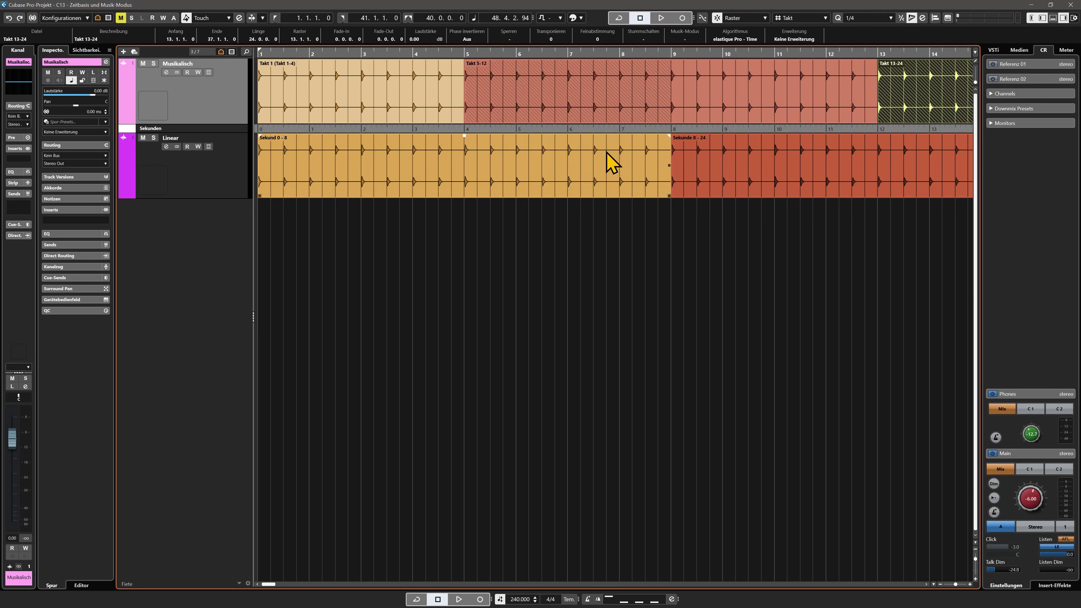
Examine the positions of all Linear track events, from Sekund 0 - 8 to Sekunde 72 - 80, against the Sekunden ruler track
click(224, 173)
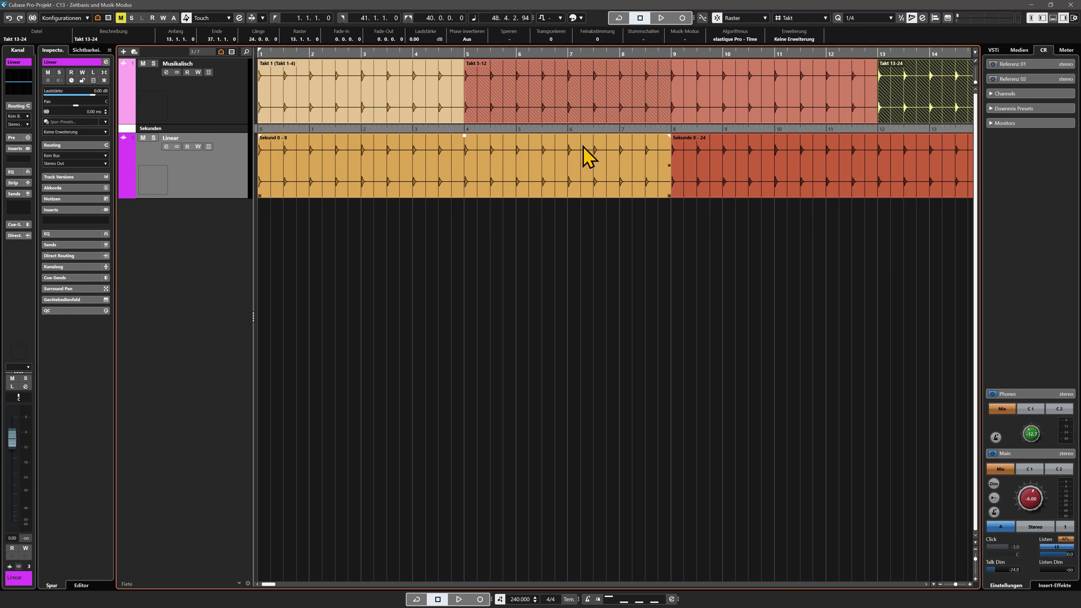
scroll(572, 171, down, 7)
click(260, 136)
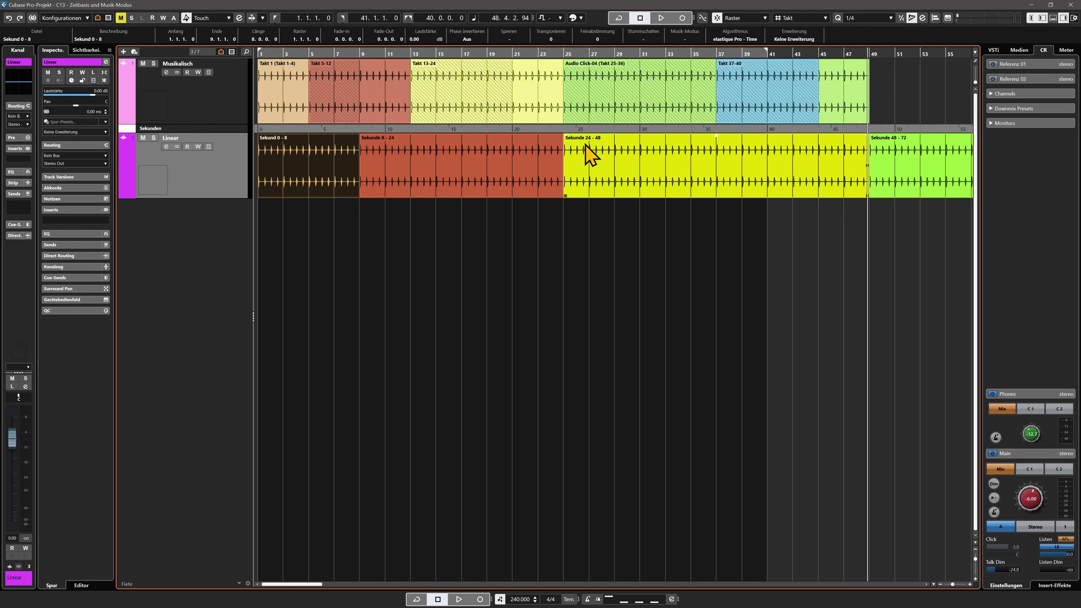
key(g)
key(g)
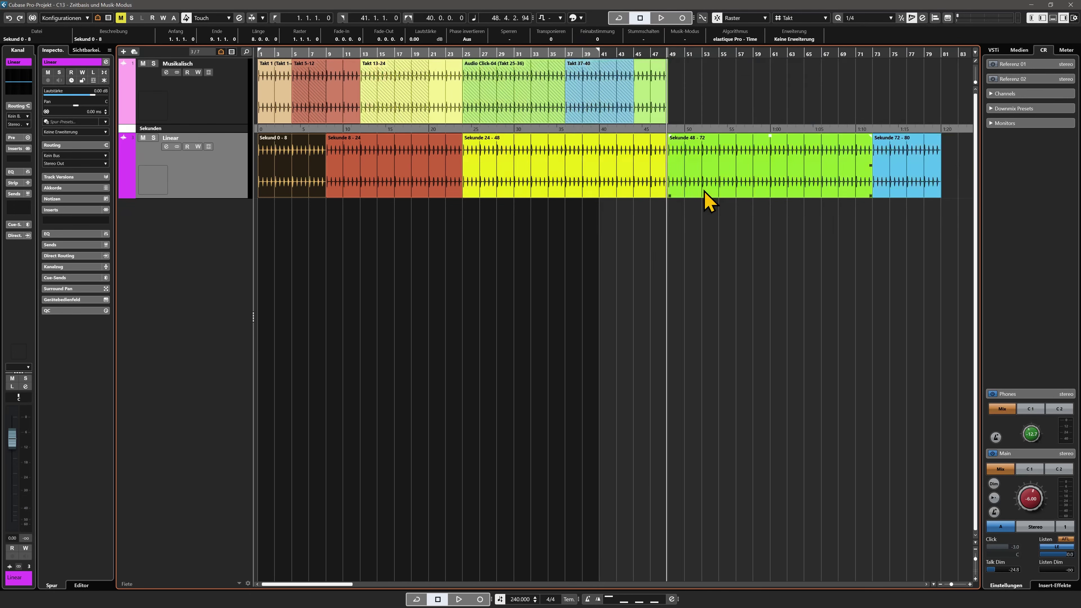
click(883, 174)
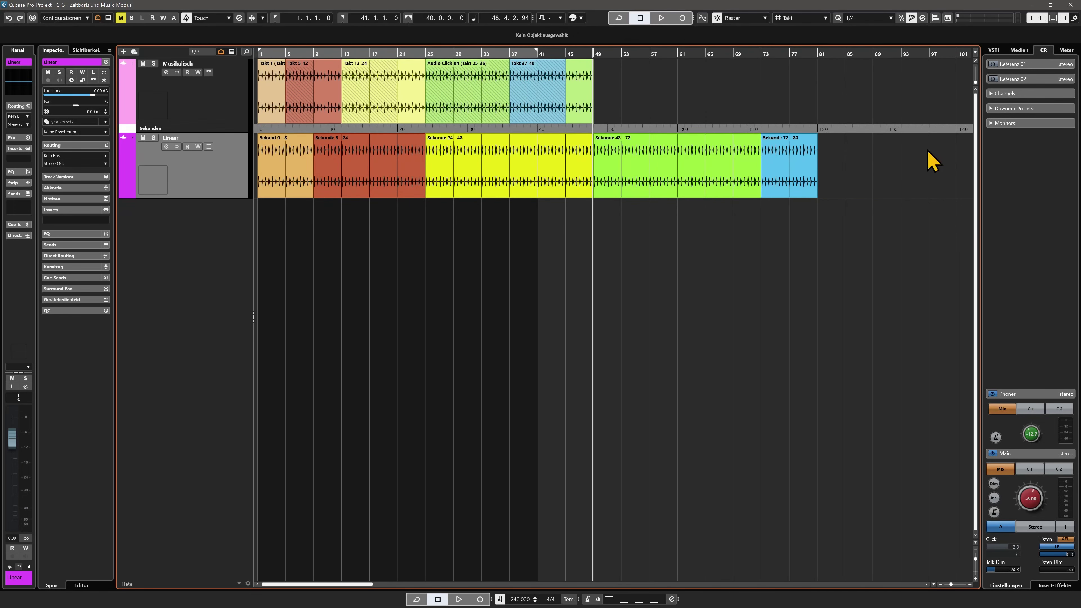
Set the project tempo to 60 BPM
click(523, 599)
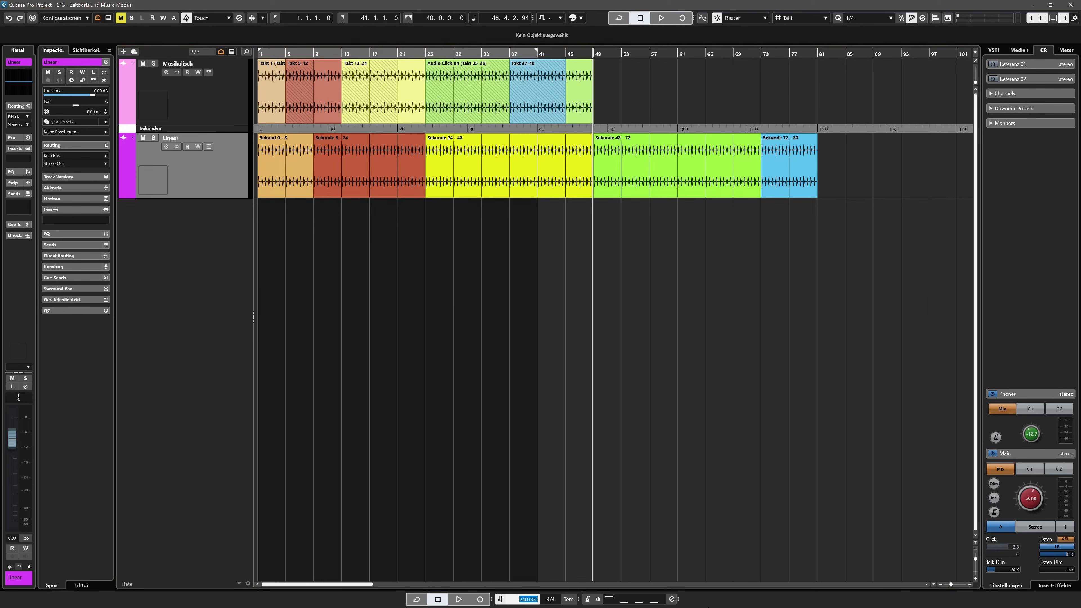
key(Return)
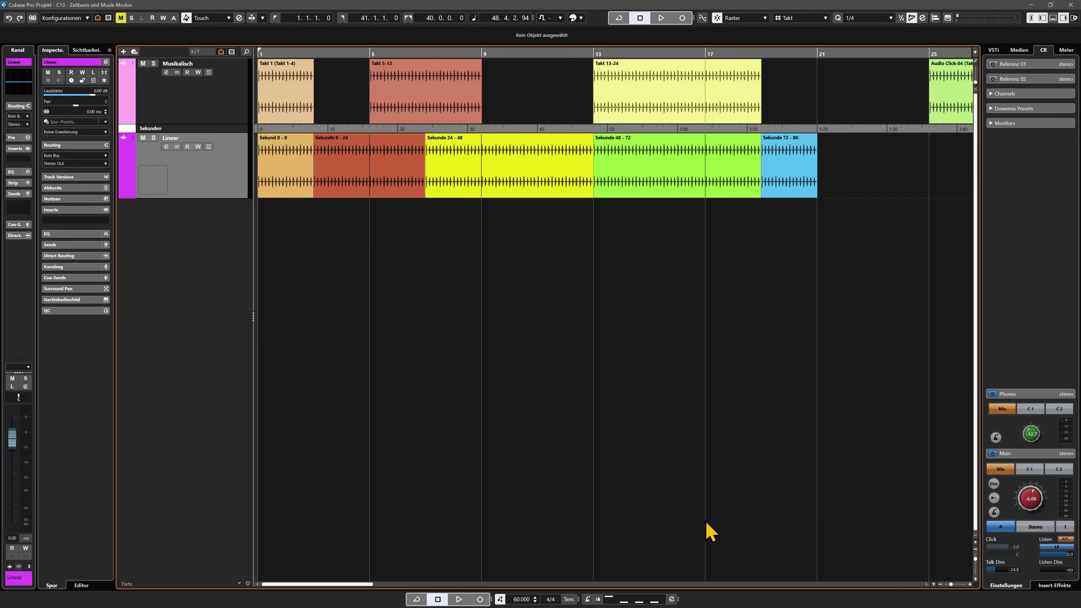
scroll(511, 275, down, 2)
scroll(259, 91, up, 1)
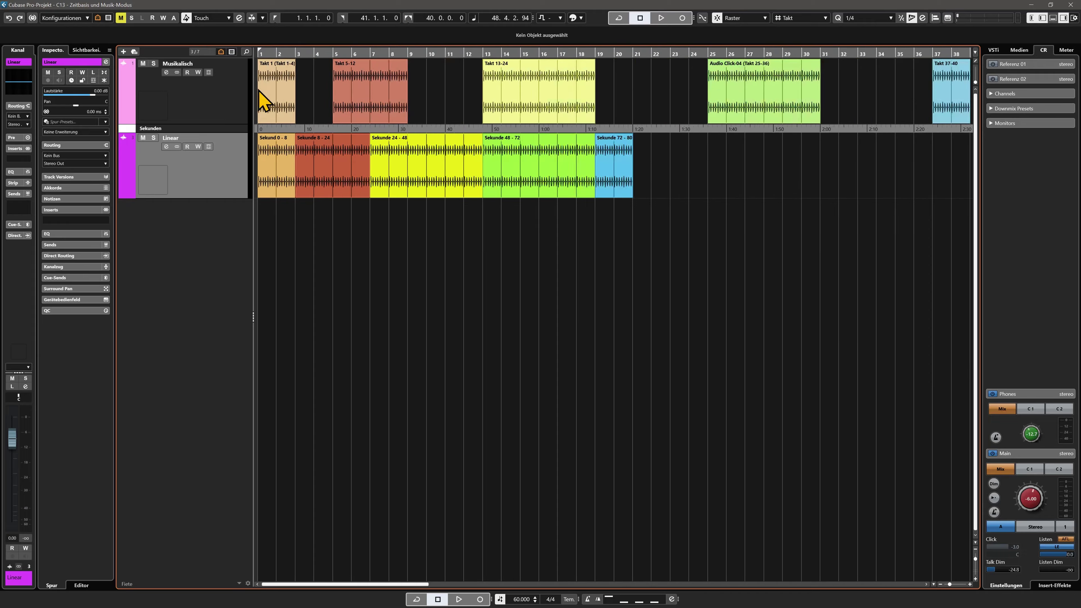
Examine the start positions and gaps of Takt 1-4, Takt 5-12 and the remaining Musikalisch events at the slower tempo
scroll(259, 92, up, 3)
click(267, 95)
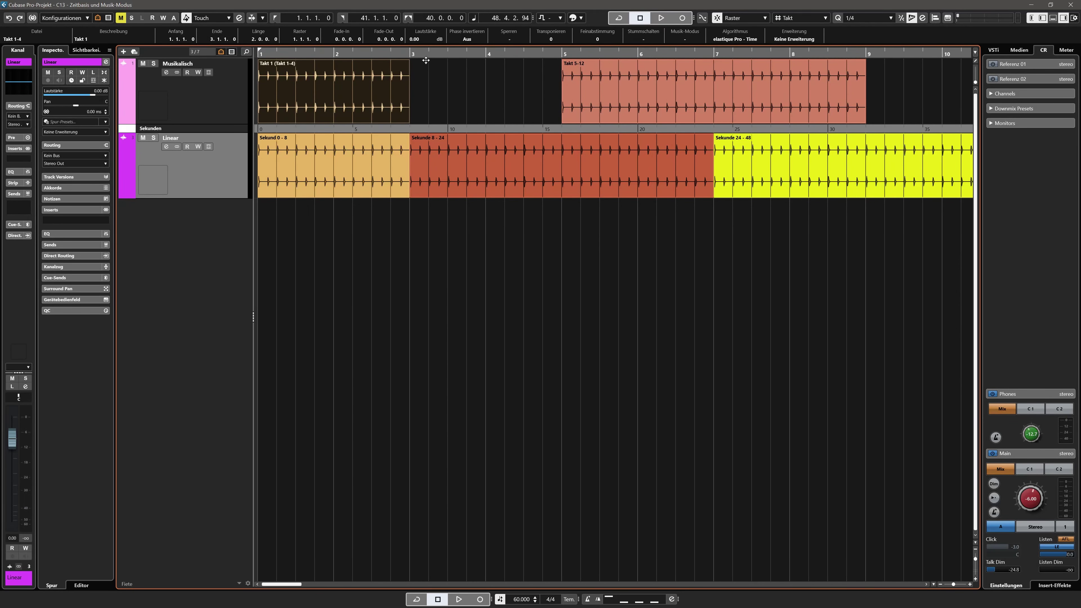
click(573, 83)
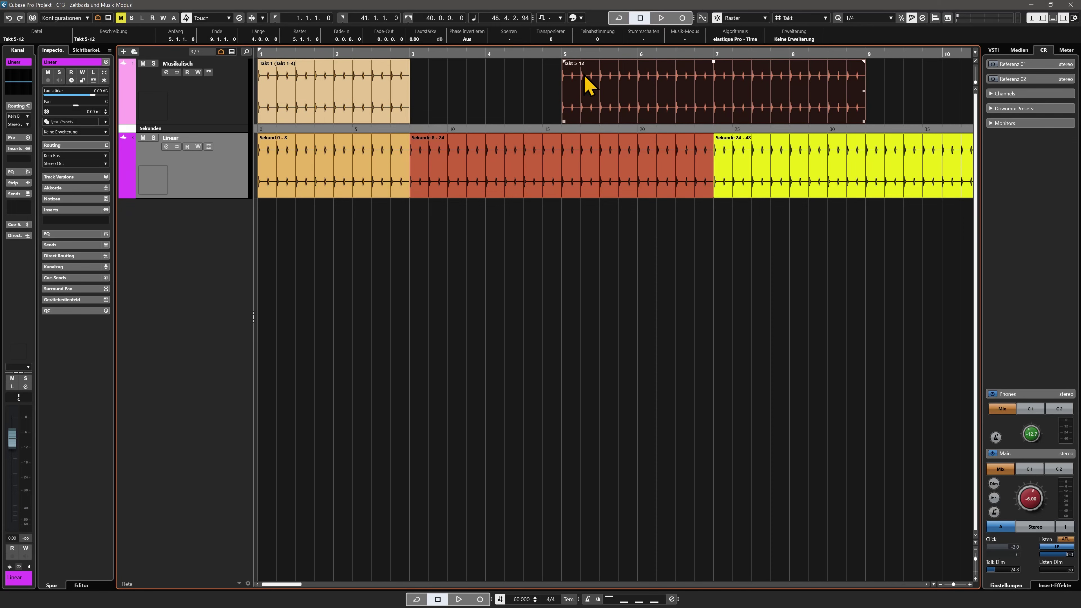
scroll(585, 81, down, 2)
scroll(587, 87, down, 3)
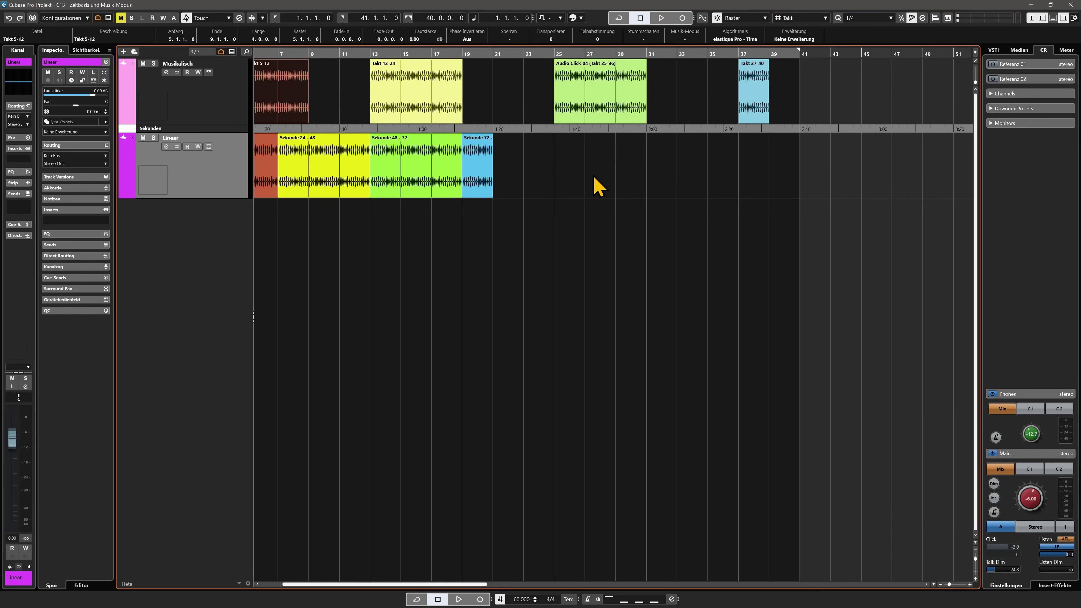
scroll(575, 210, left, 3)
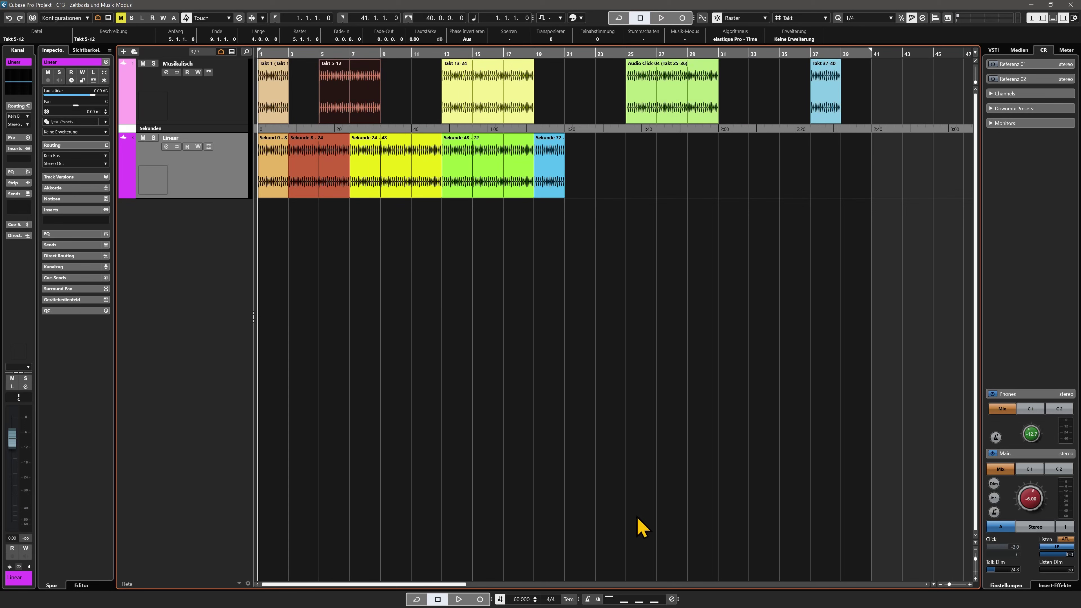
Set the project tempo to 120 BPM, clear the event selection and fit the whole project in the view
double_click(525, 600)
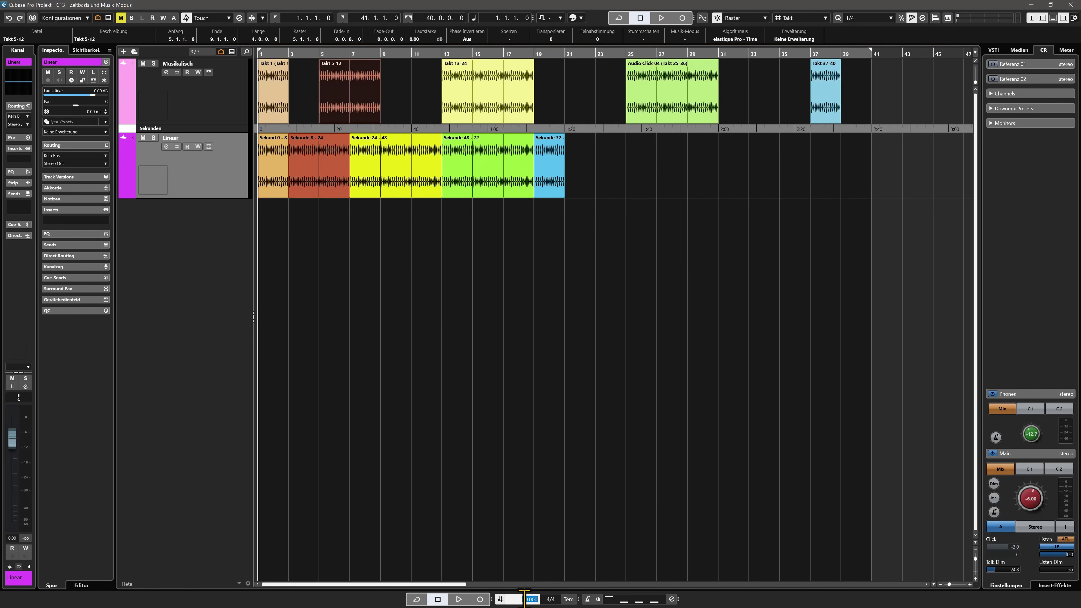
text(120)
key(Return)
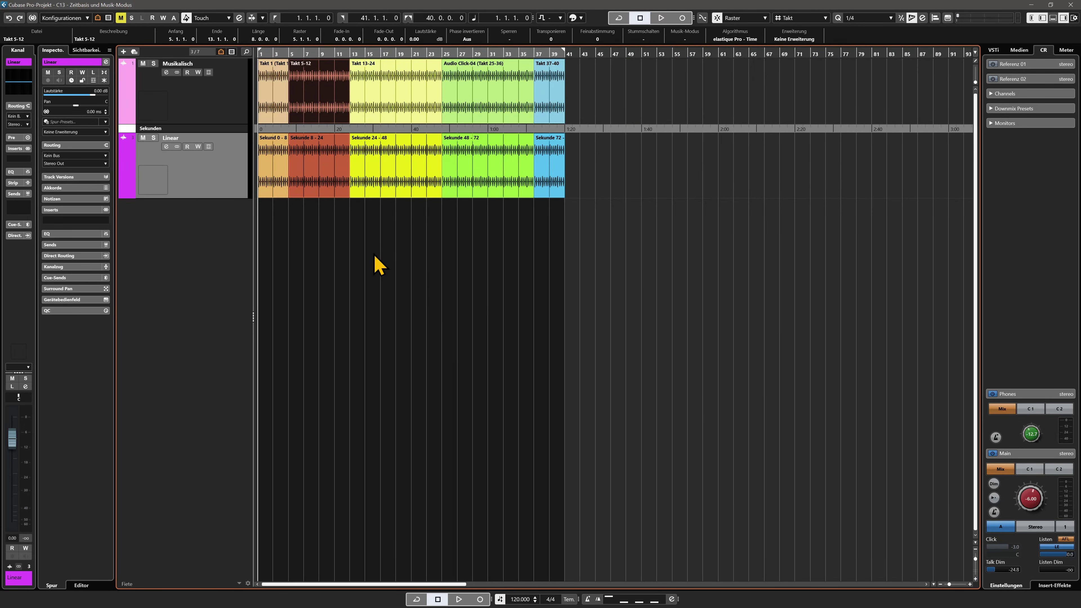
click(375, 265)
key(shift+f)
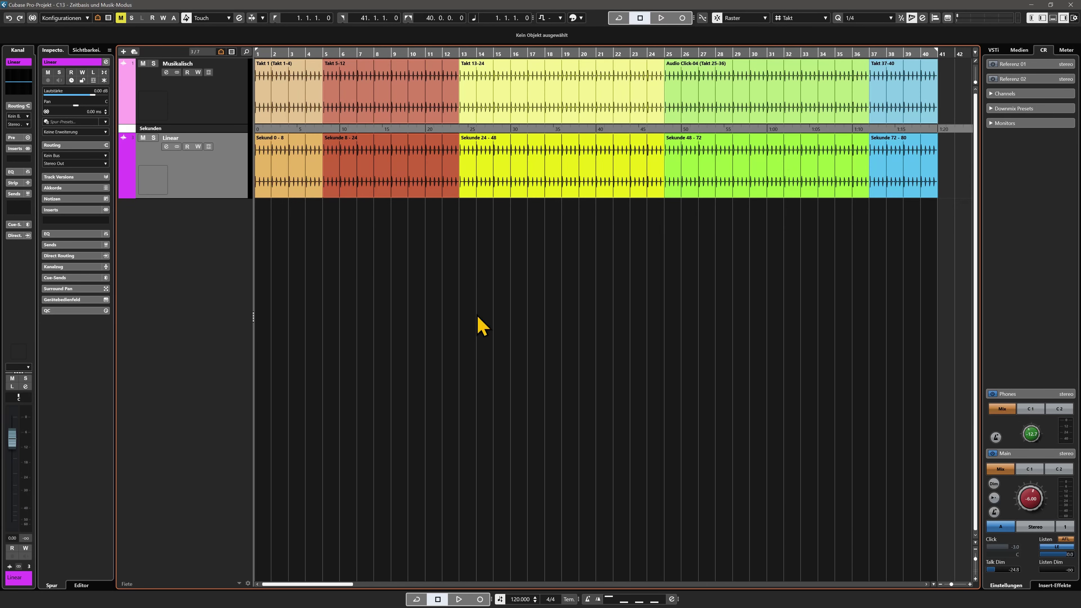
Make the Musikalisch + Musik-Modus and Linear + Musik-Modus tracks visible in the track list
click(81, 50)
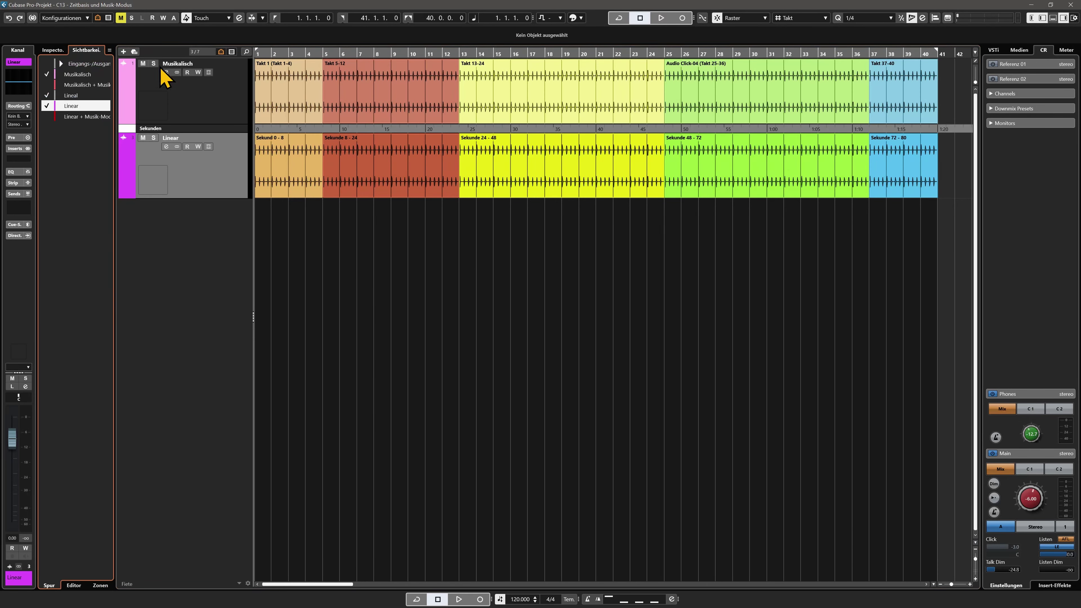
click(46, 84)
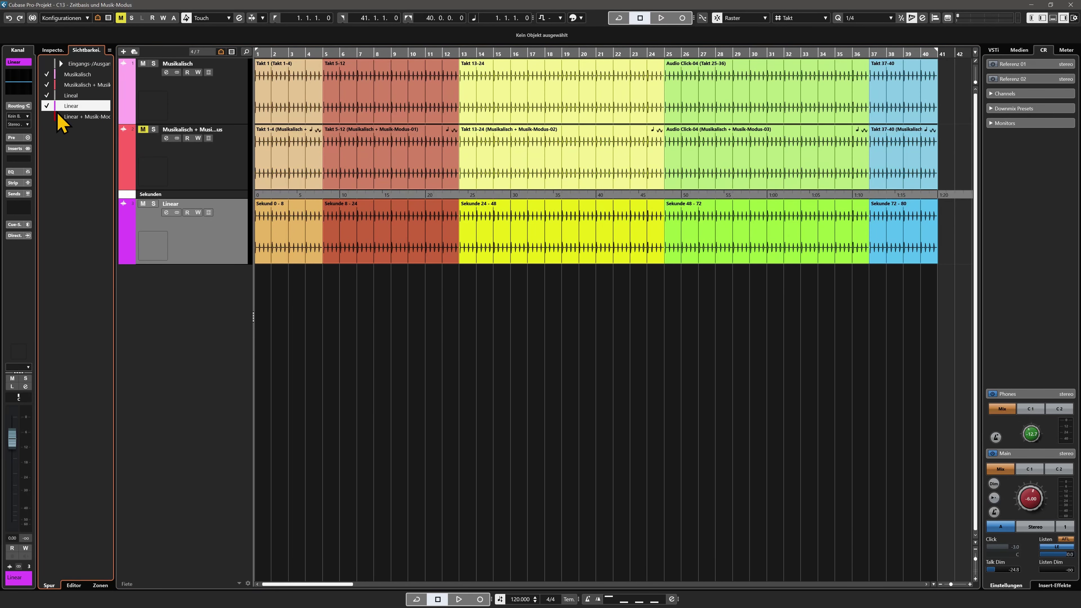
click(48, 117)
Compare the Musikalisch and Linear tracks with their Musik-Modus counterparts by selecting each track in turn
click(221, 104)
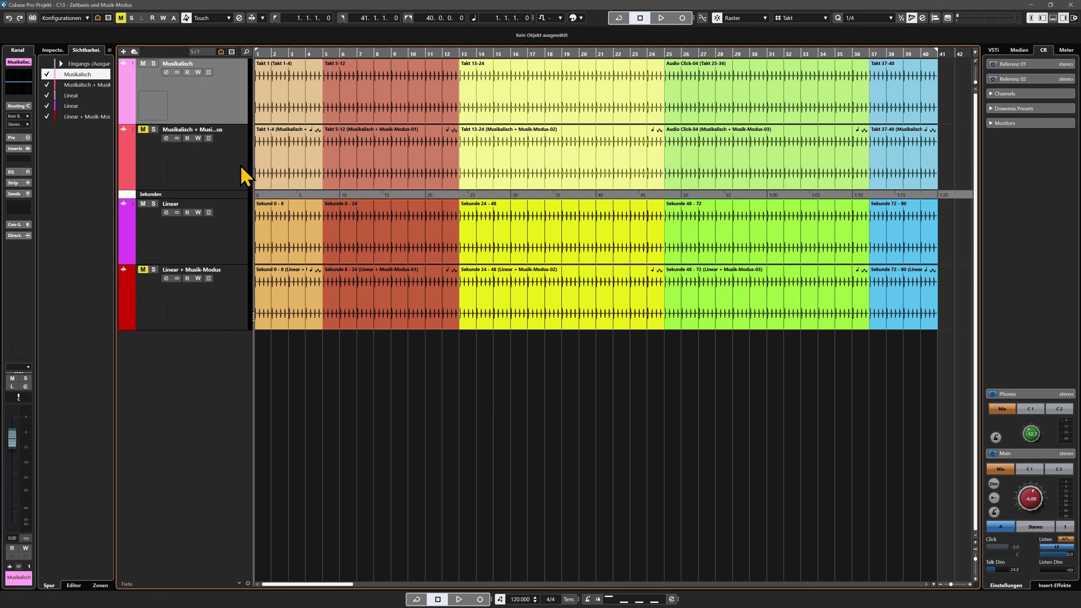
click(245, 170)
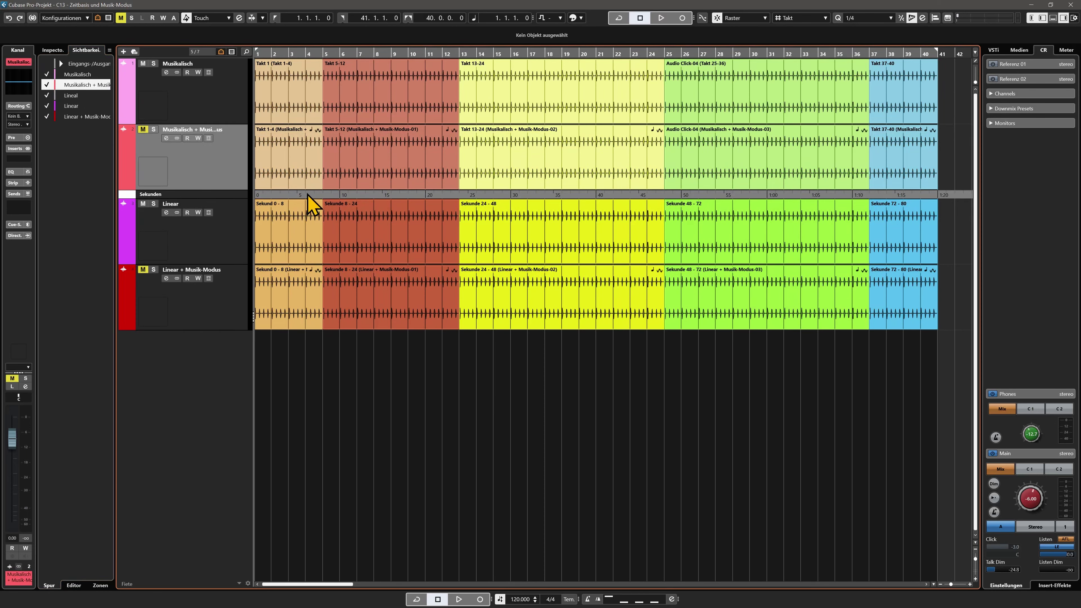
click(230, 96)
click(228, 157)
click(246, 242)
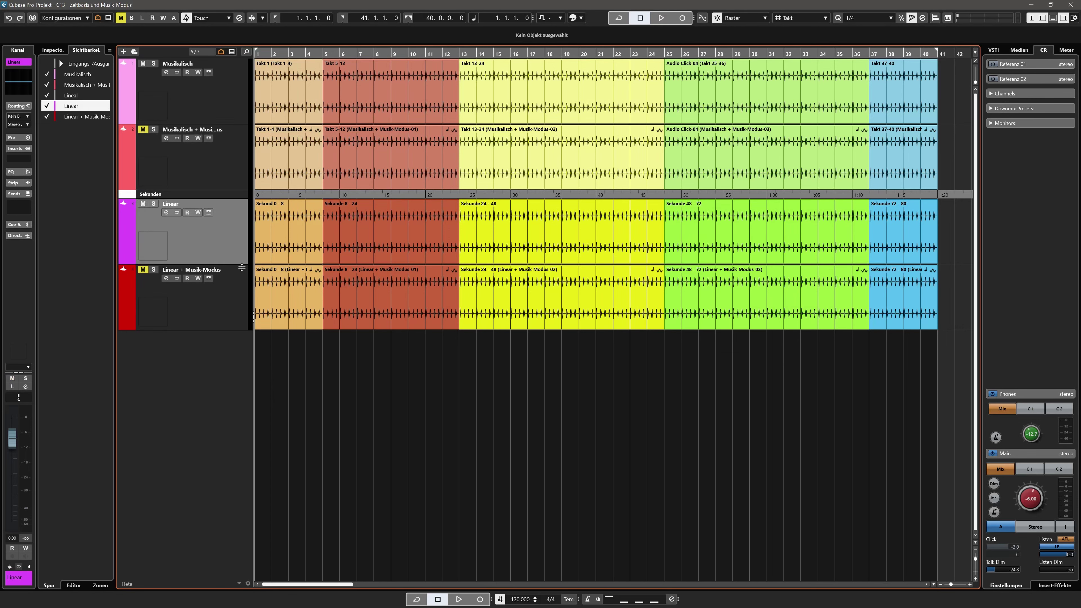
click(246, 300)
click(246, 245)
click(245, 288)
click(239, 237)
click(239, 298)
Inspect the time base settings of the Linear, Musikalisch and Musikalisch + Musik-Modus tracks
click(51, 50)
click(234, 237)
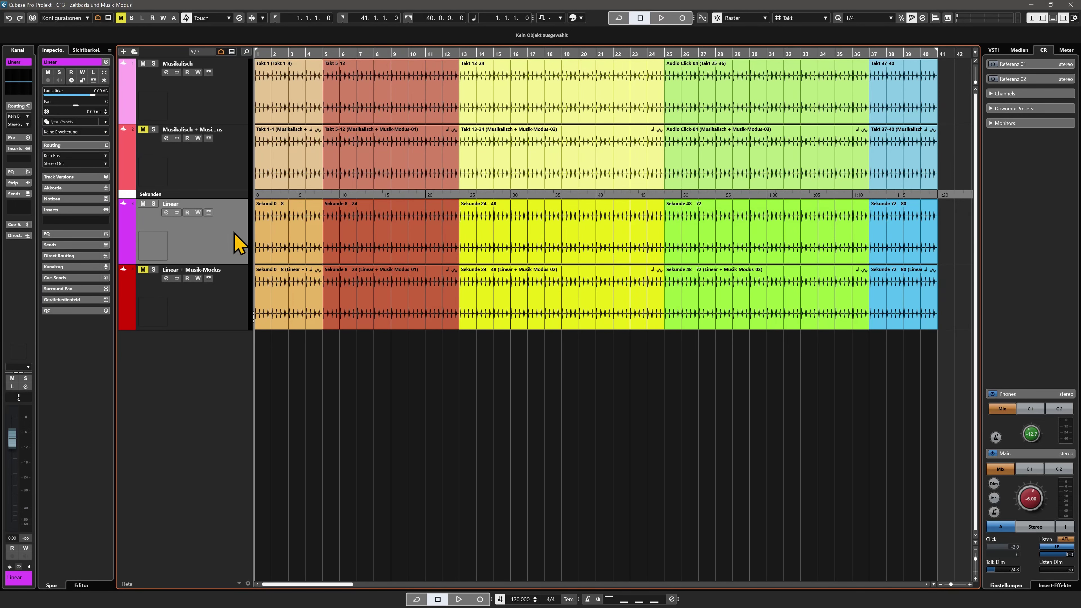
click(205, 100)
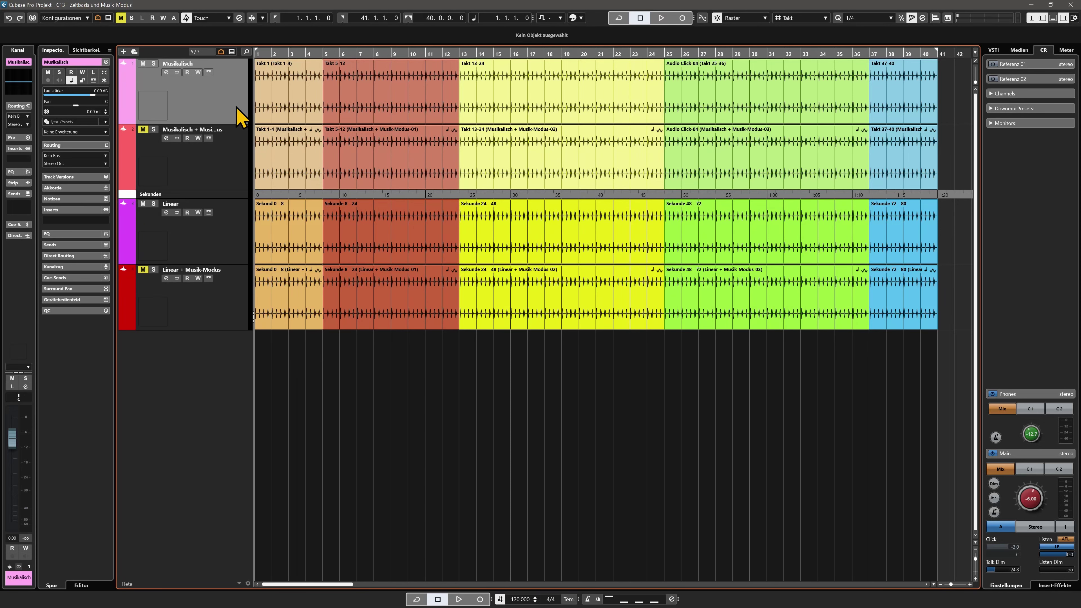
click(241, 164)
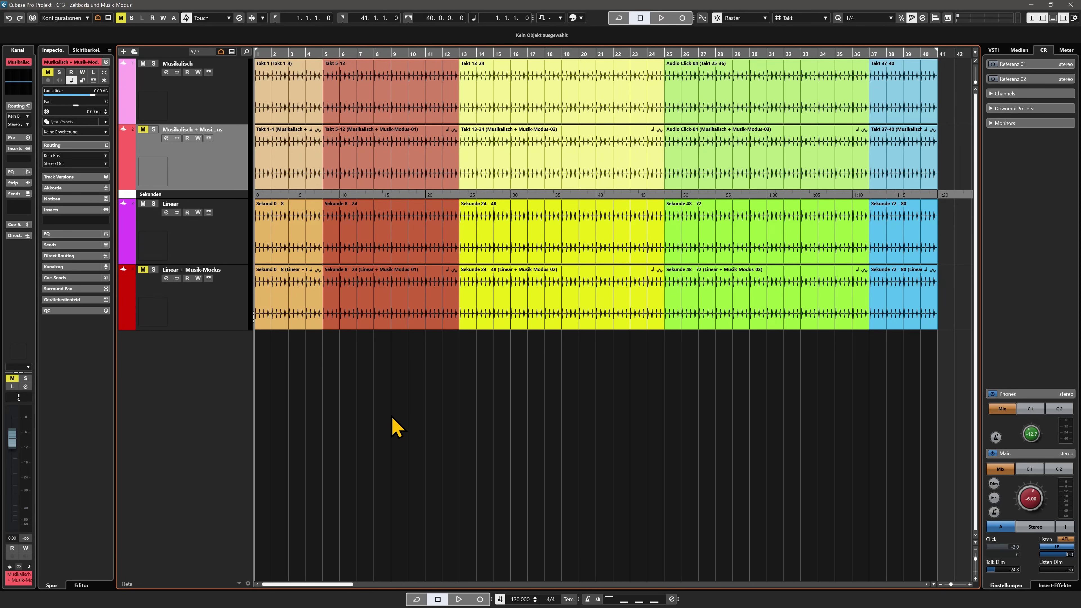
scroll(391, 416, left, 1)
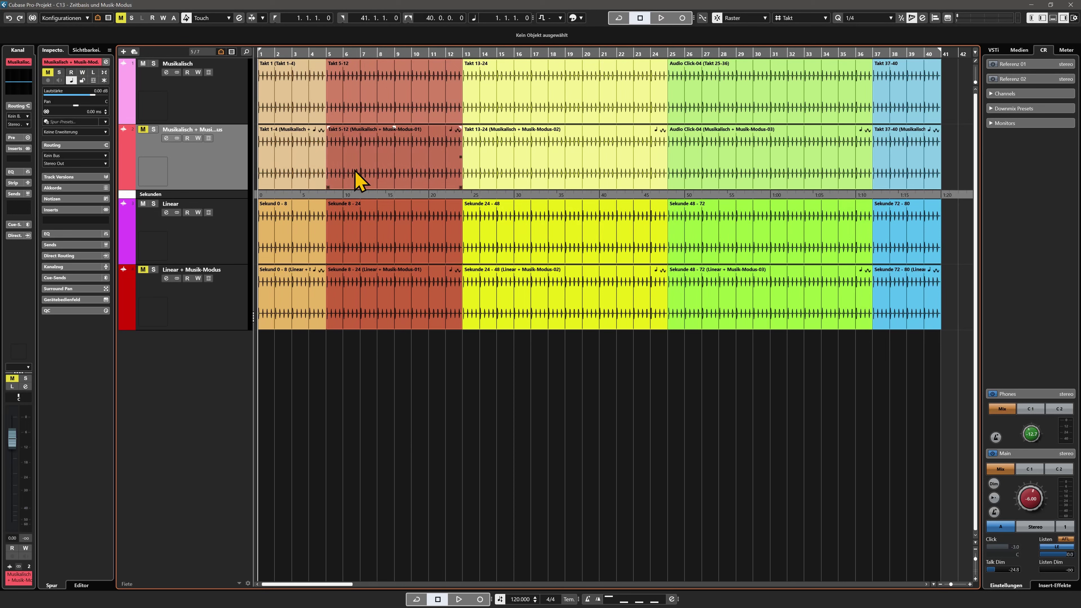
click(241, 95)
click(241, 143)
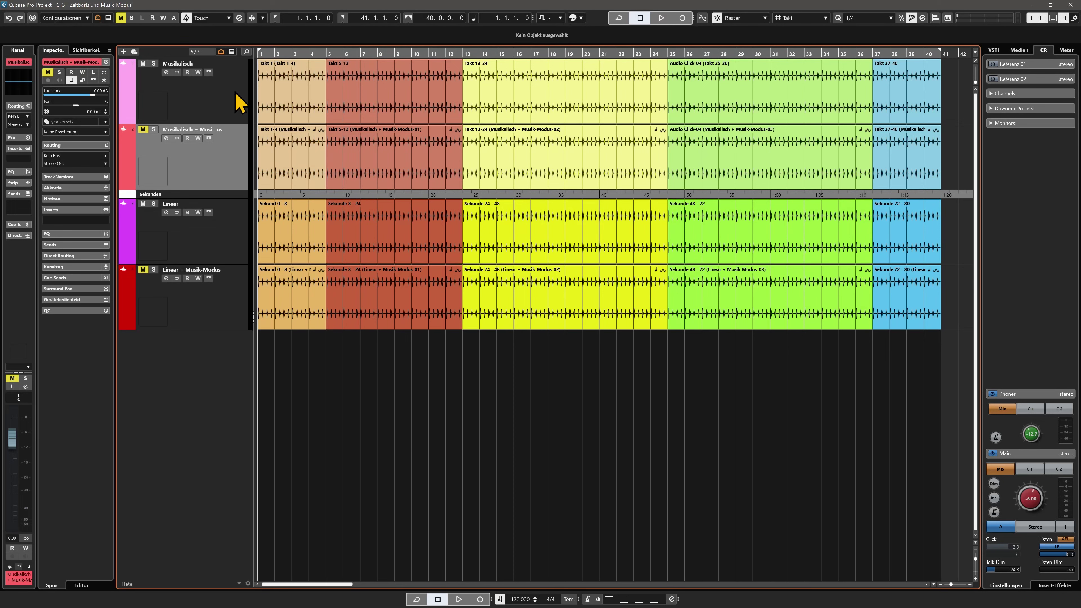
Compare the Musik-Modus setting of Takt 37-40 on the Musikalisch + Musik-Modus track with that of Takt 5-12 on Musikalisch
click(237, 102)
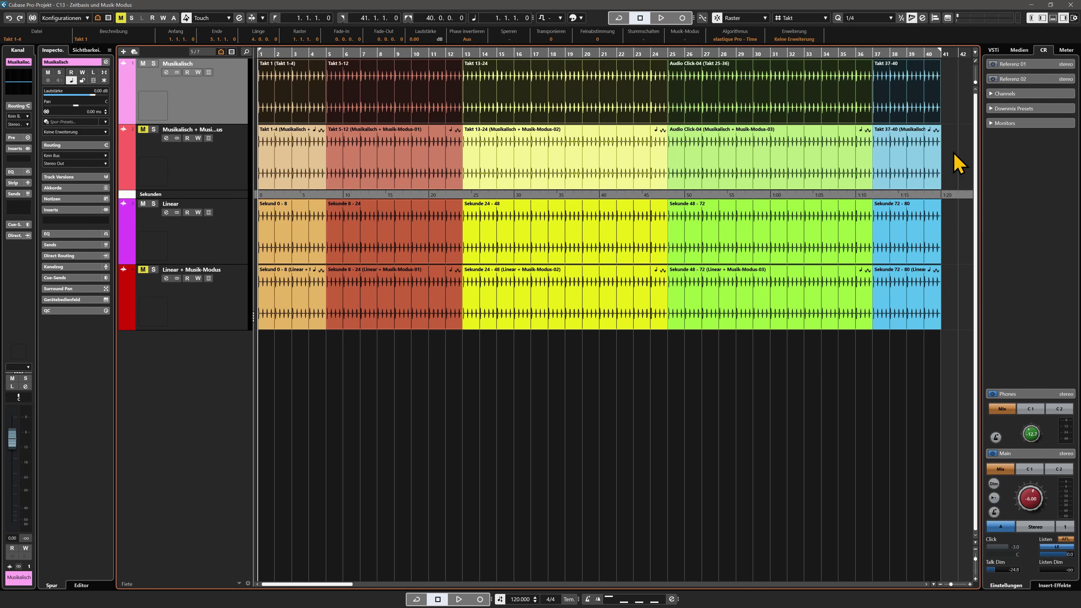
click(917, 167)
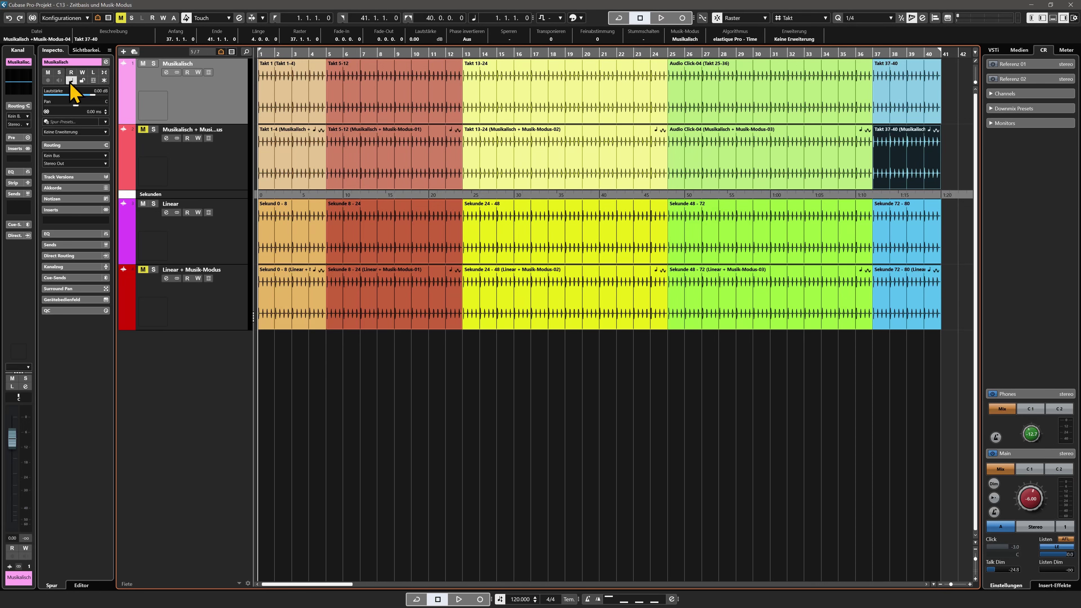
click(956, 163)
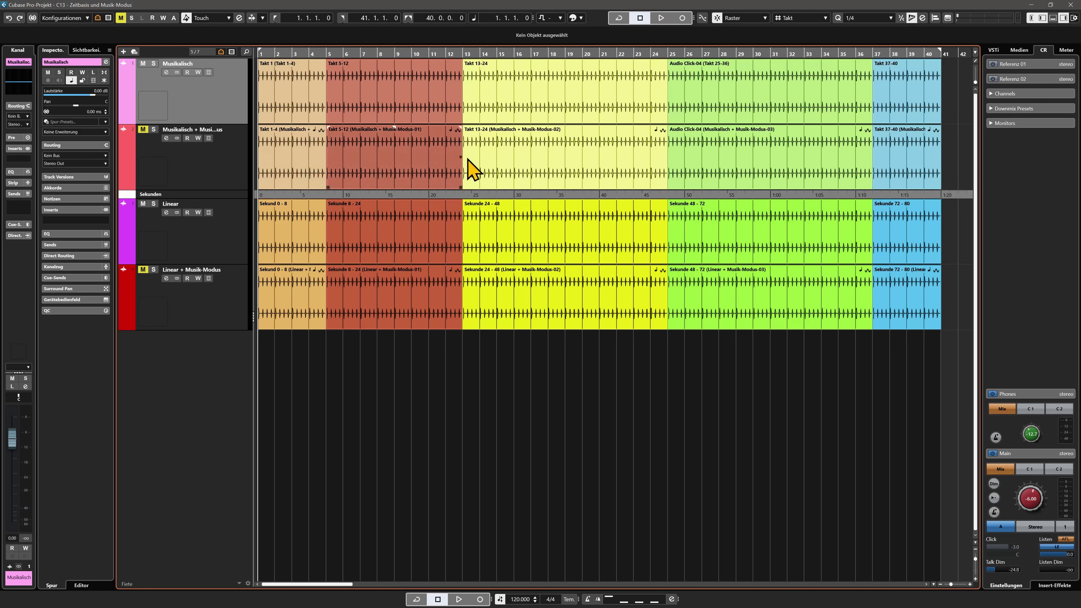
click(386, 100)
click(686, 39)
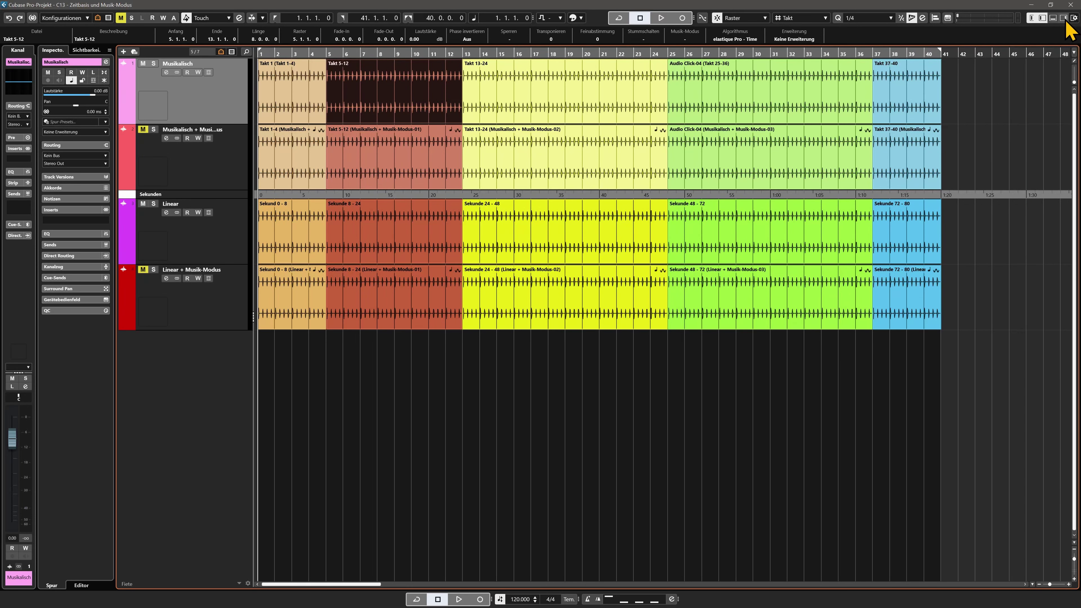
Hide the Infozeile in the window layout setup and show it again
click(1074, 18)
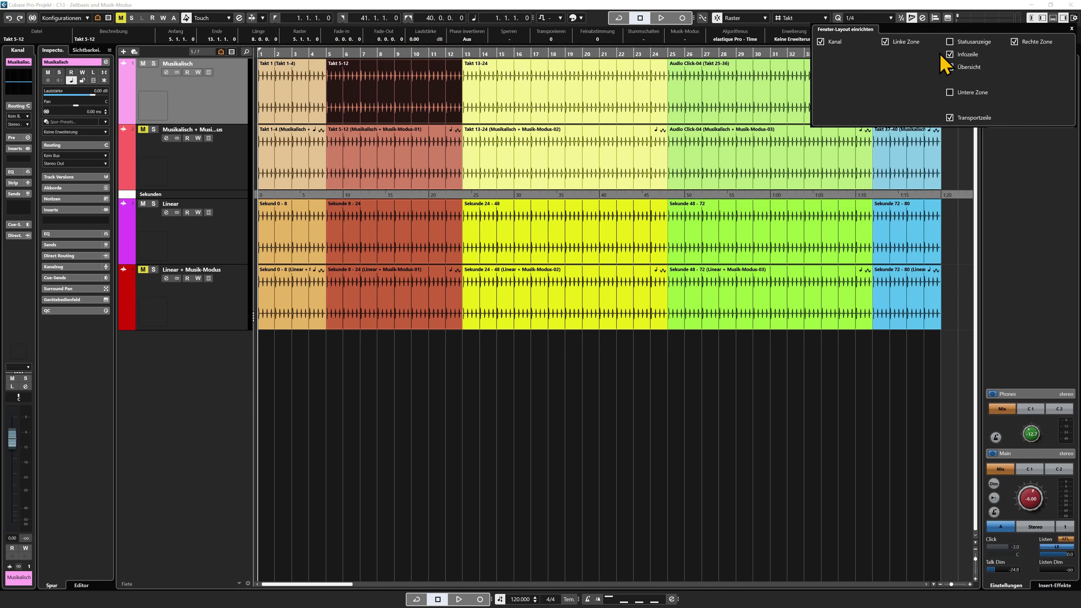
click(950, 54)
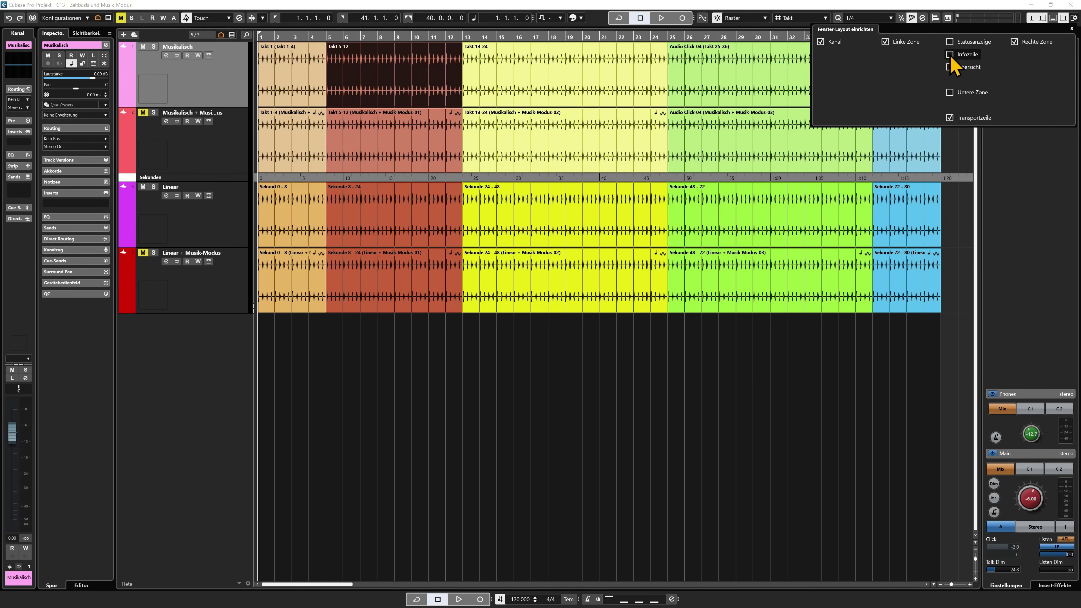
click(950, 55)
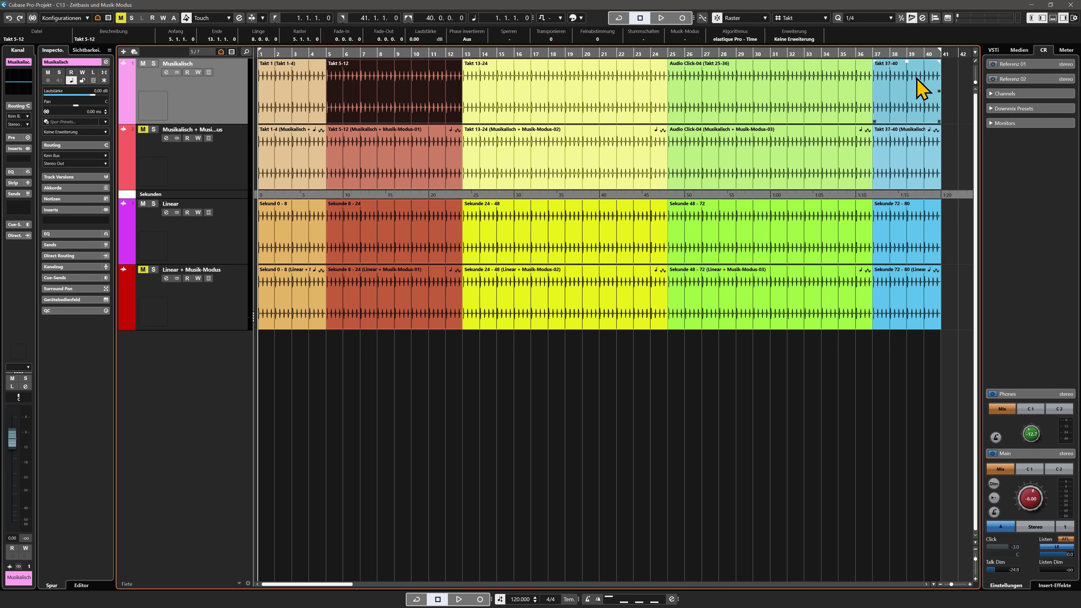
Select all events on the Musikalisch track, check their Musik-Modus setting and clear the selection
drag(958, 91, 289, 109)
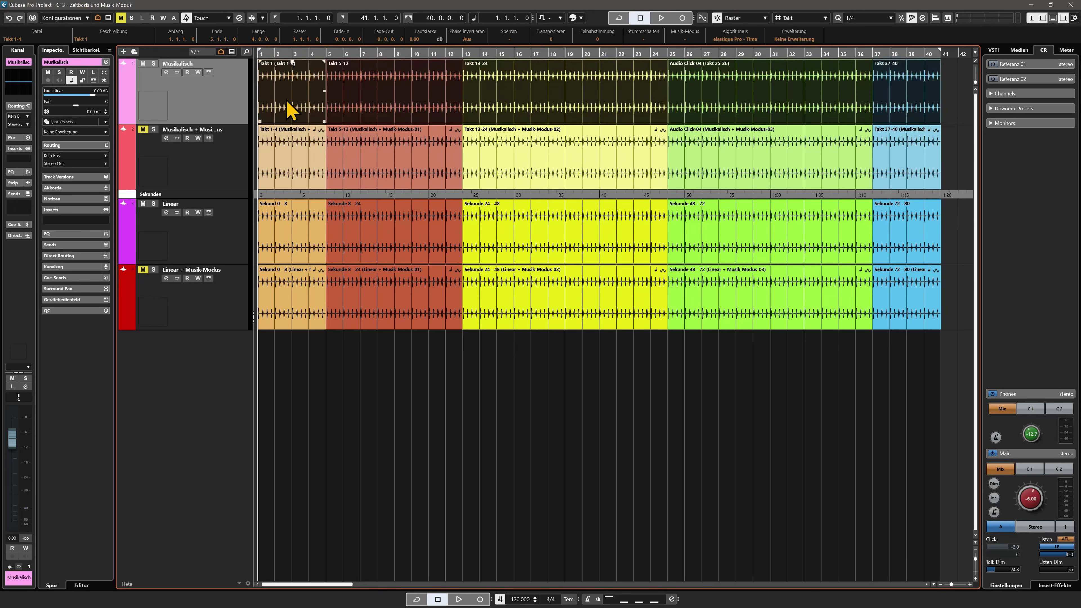
click(686, 39)
key(ctrl+shift+a)
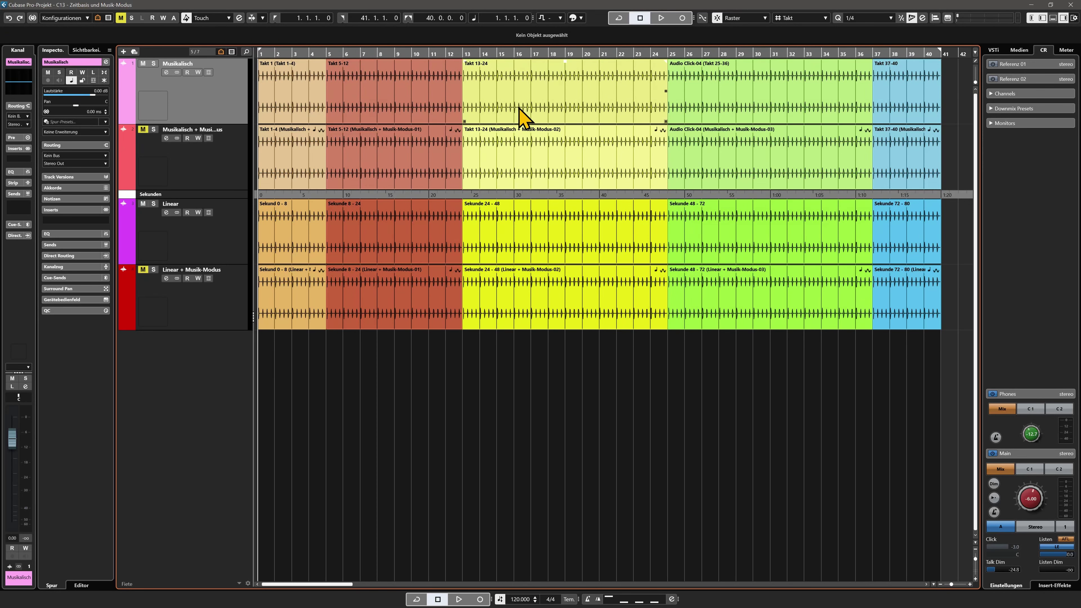
Open the Pool and reposition its window to view the audio file list with its Musik-Modus column
key(ctrl+p)
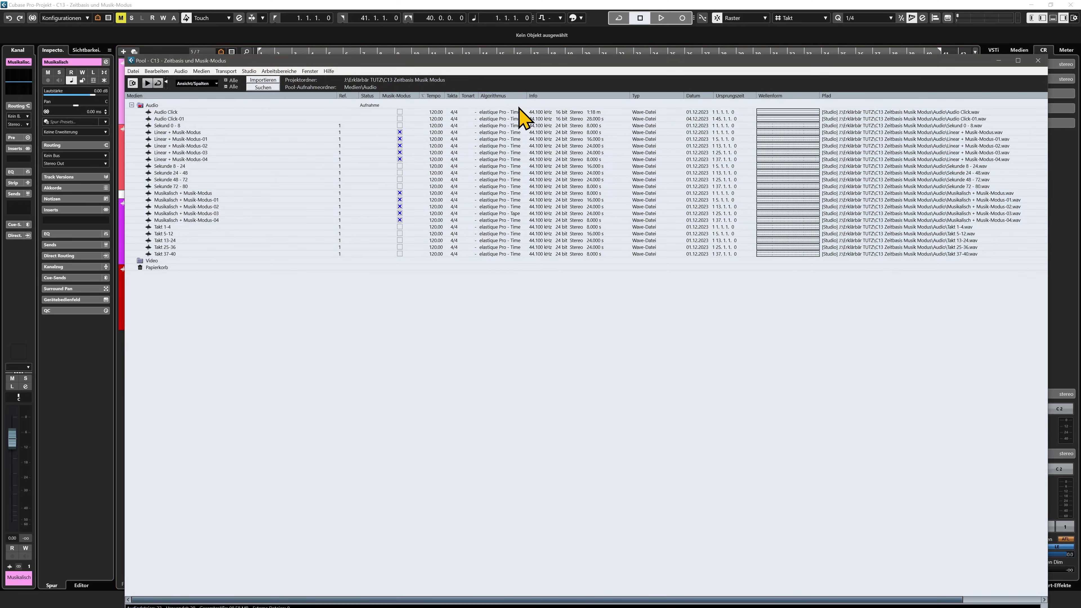
drag(611, 65, 591, 51)
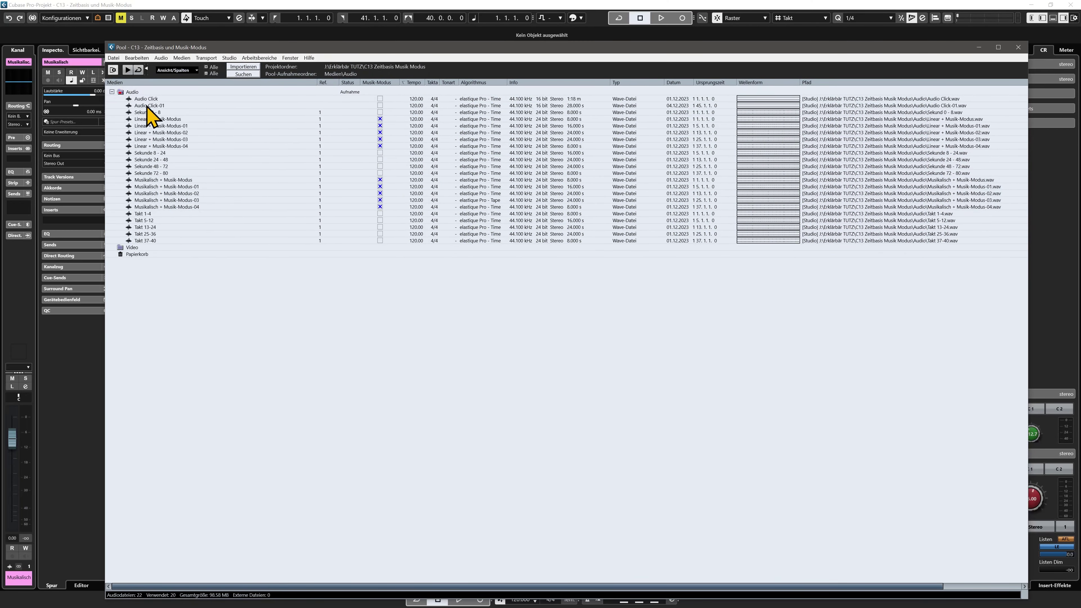
Check the Musik-Modus setting of Audio Click-01 and of Takt 1-4 through Takt 37-40 in the Pool, and close it
click(147, 106)
click(380, 106)
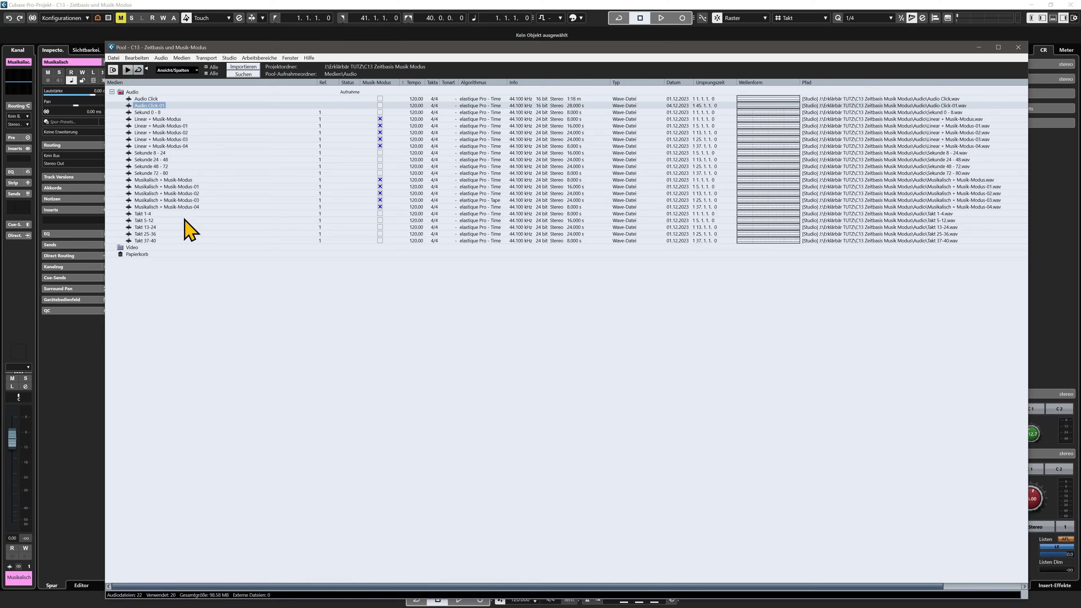
click(145, 213)
shift+click(146, 241)
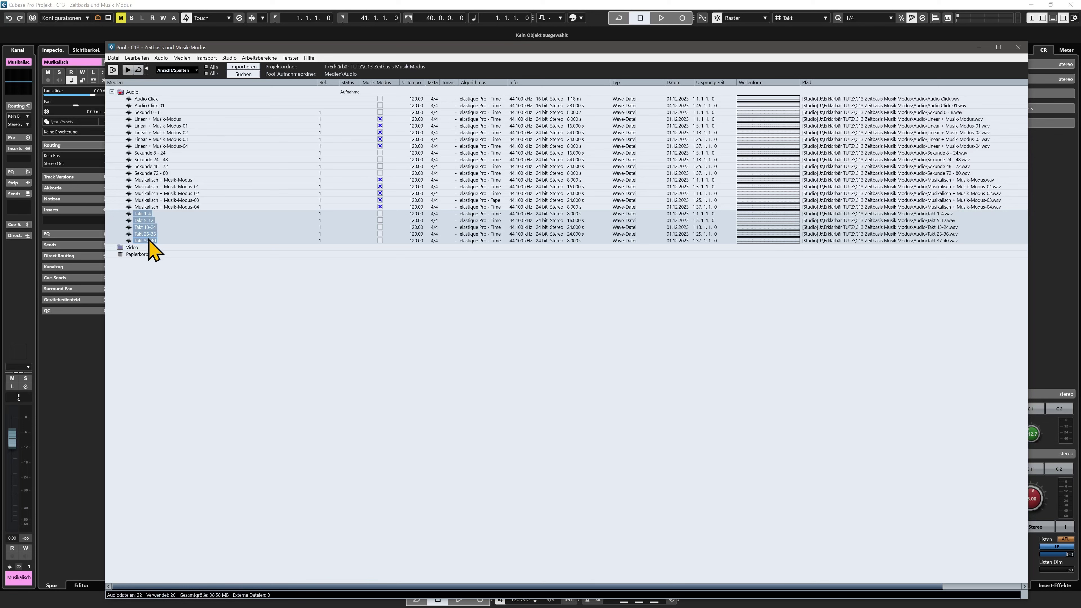
click(380, 214)
click(1018, 46)
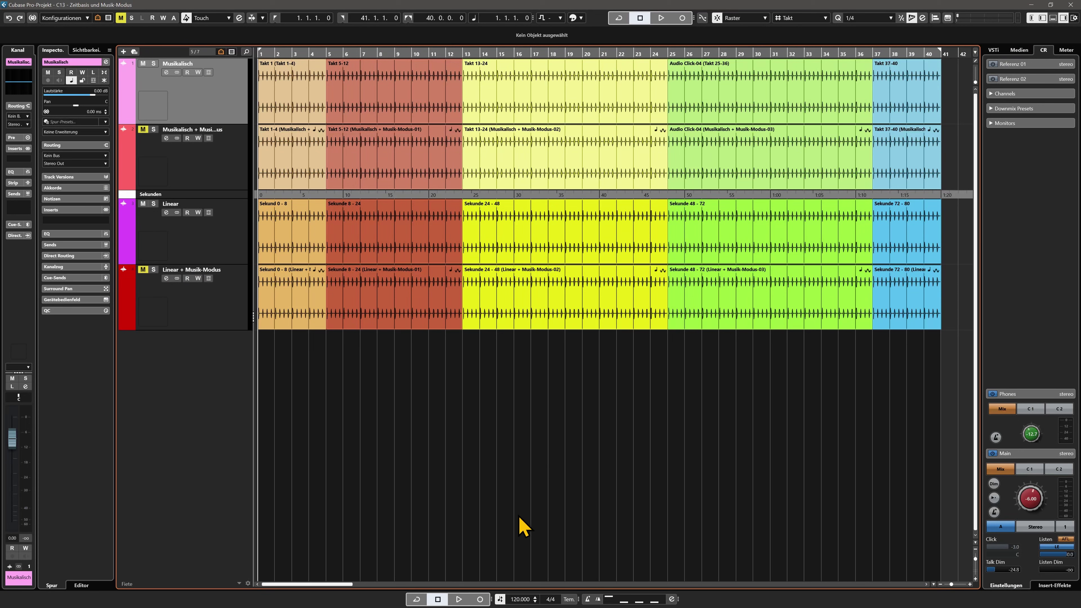
Set the project tempo to 240 and select the Musikalisch + Musik-Modus track
double_click(524, 598)
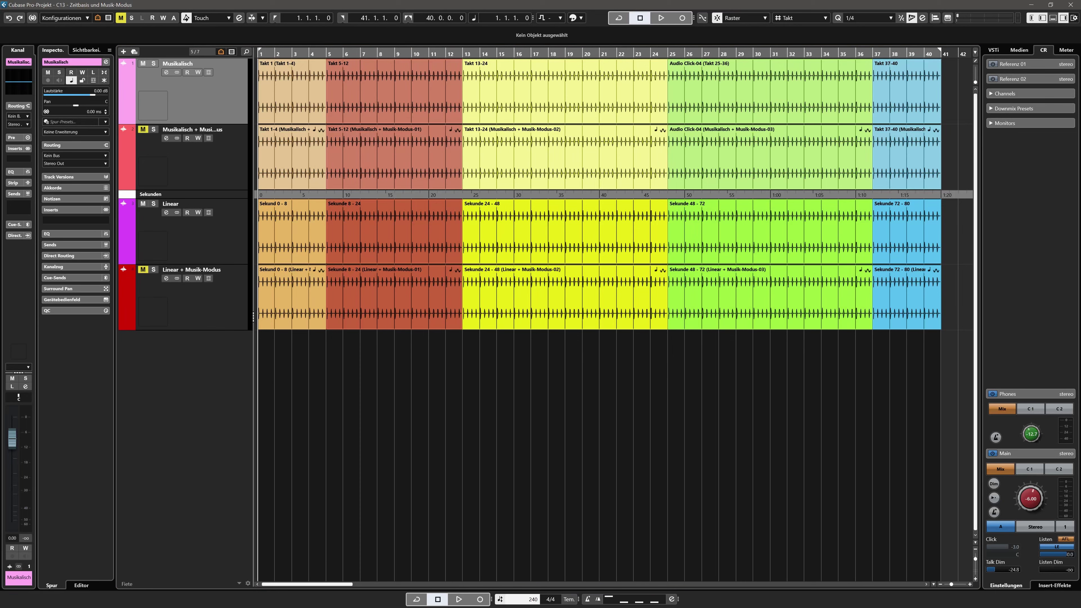
key(Return)
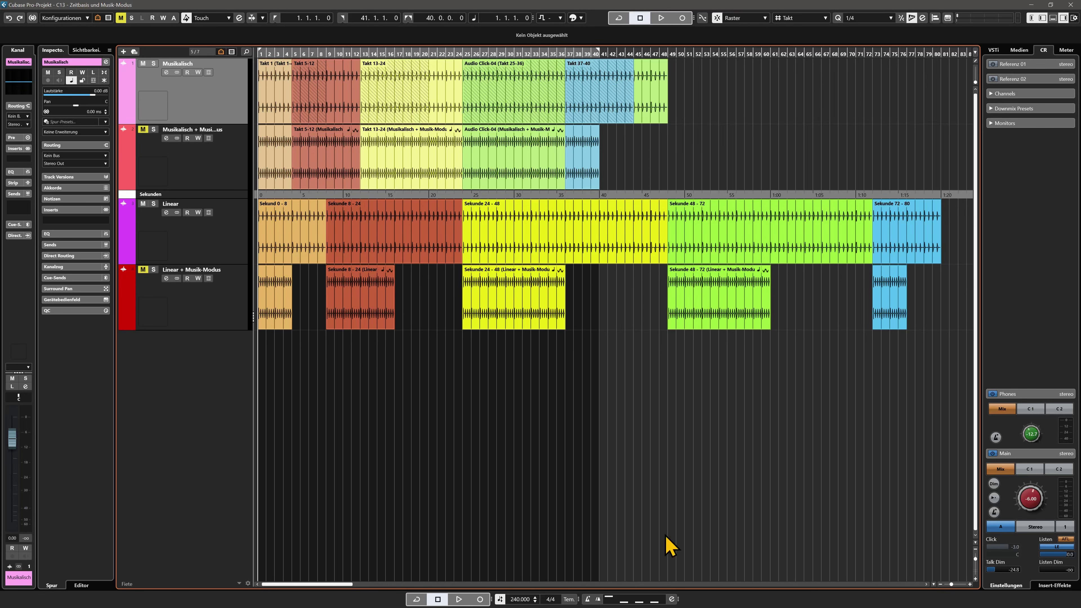
click(237, 150)
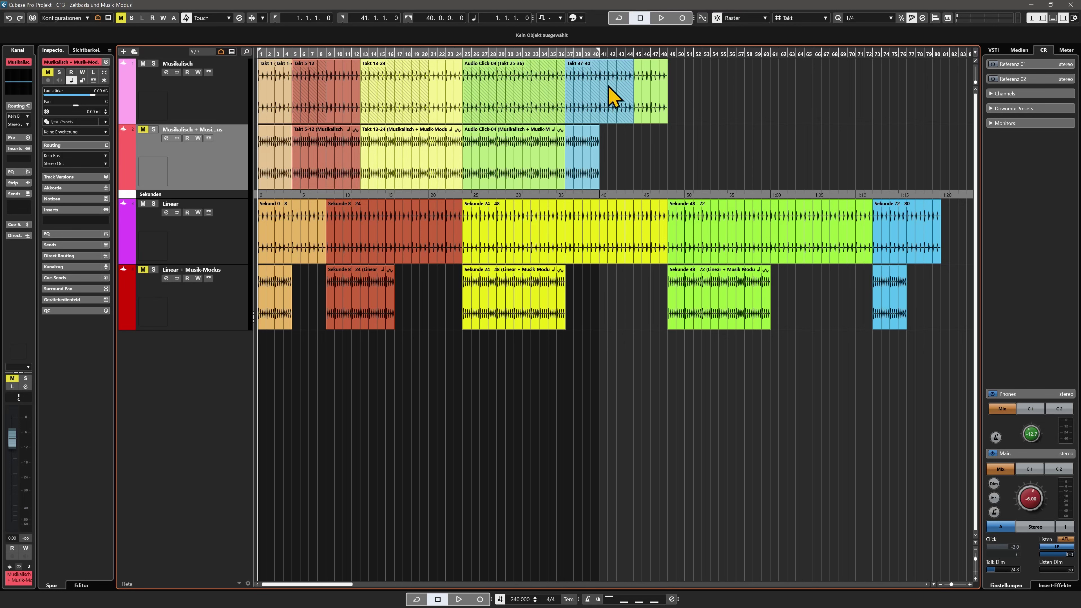
Select the Takt 37-40 event on the Musikalisch + Musik-Modus track and view its available Algorithmus options
click(596, 159)
click(678, 136)
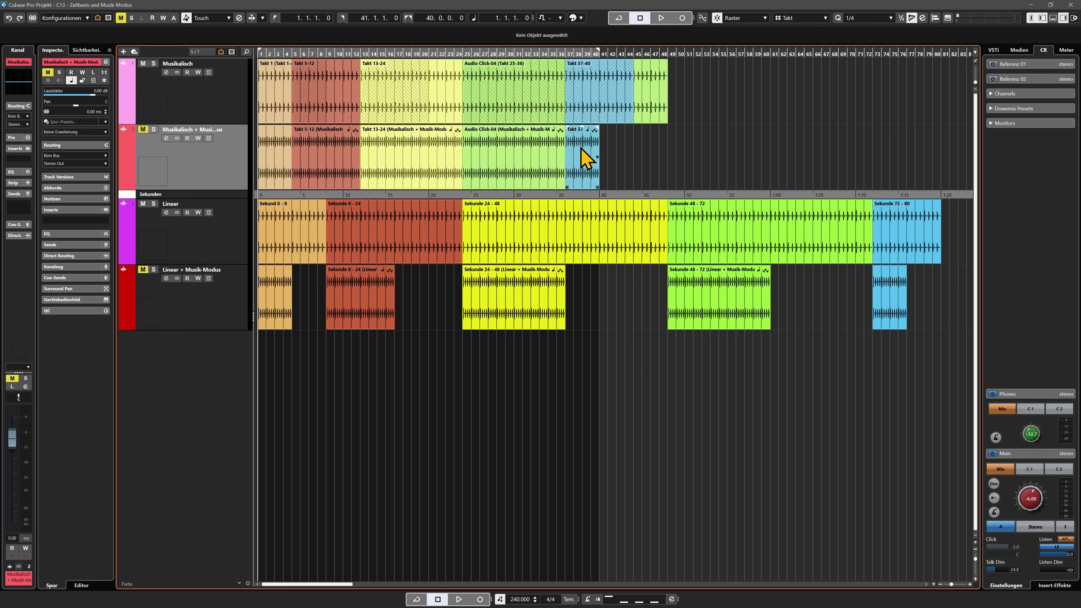
click(583, 149)
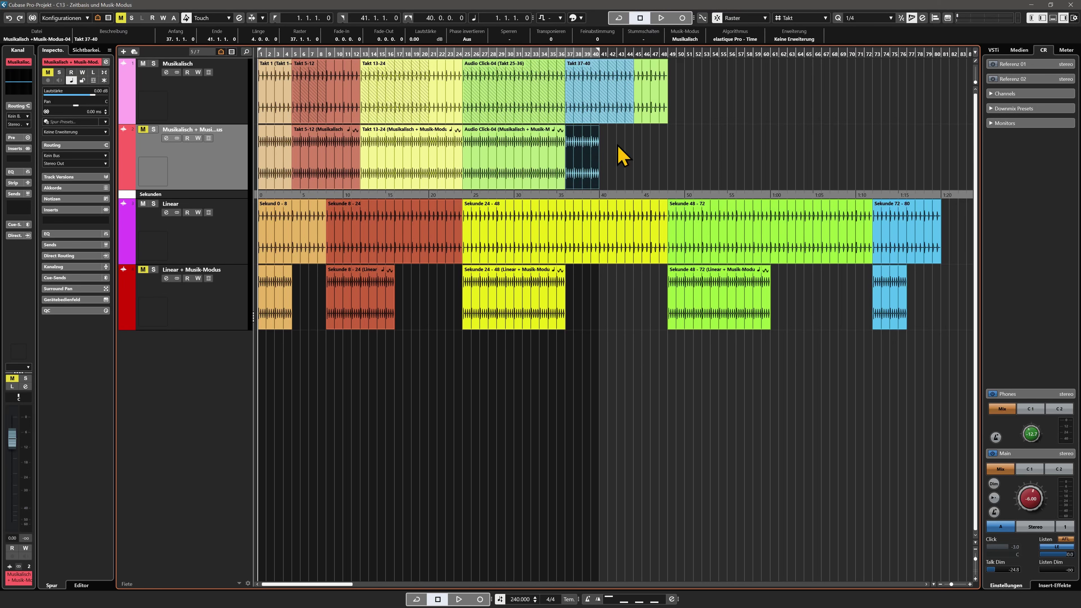
click(734, 40)
mouse_move(740, 49)
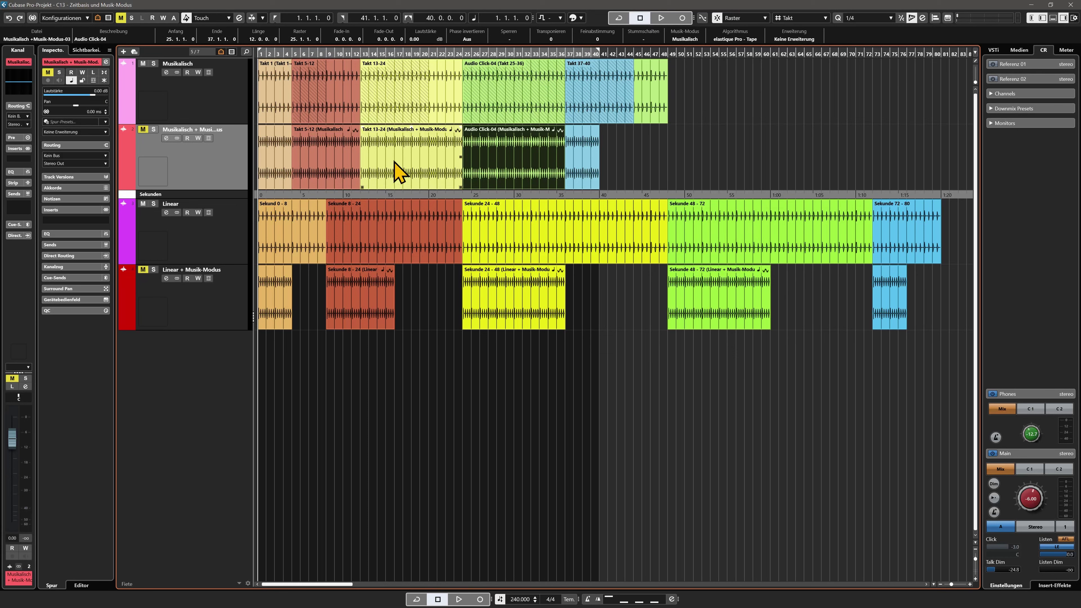
Compare the Algorithmus settings of Takt 13-24, Takt 5-12 and Audio Click-04 on the Musikalisch + Musik-Modus track and clear the selection
click(395, 161)
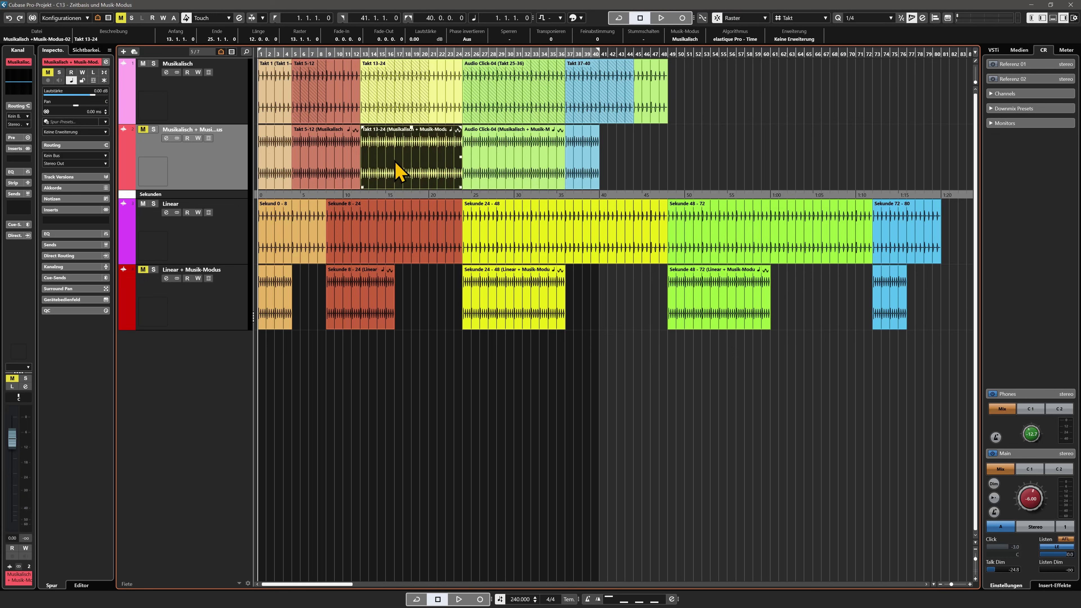
click(320, 156)
click(500, 166)
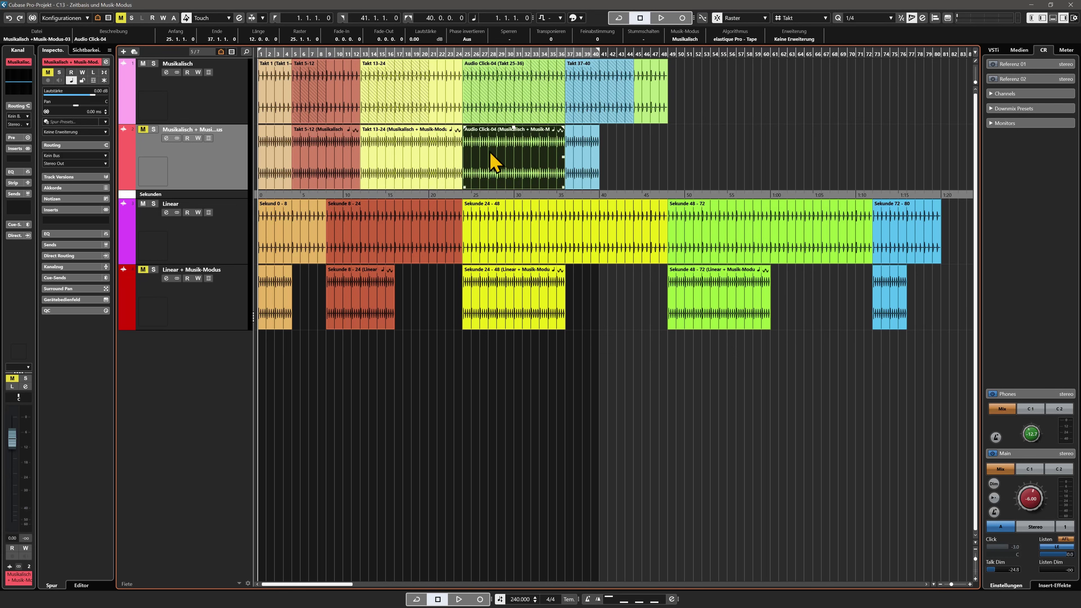
click(701, 161)
click(502, 165)
click(687, 140)
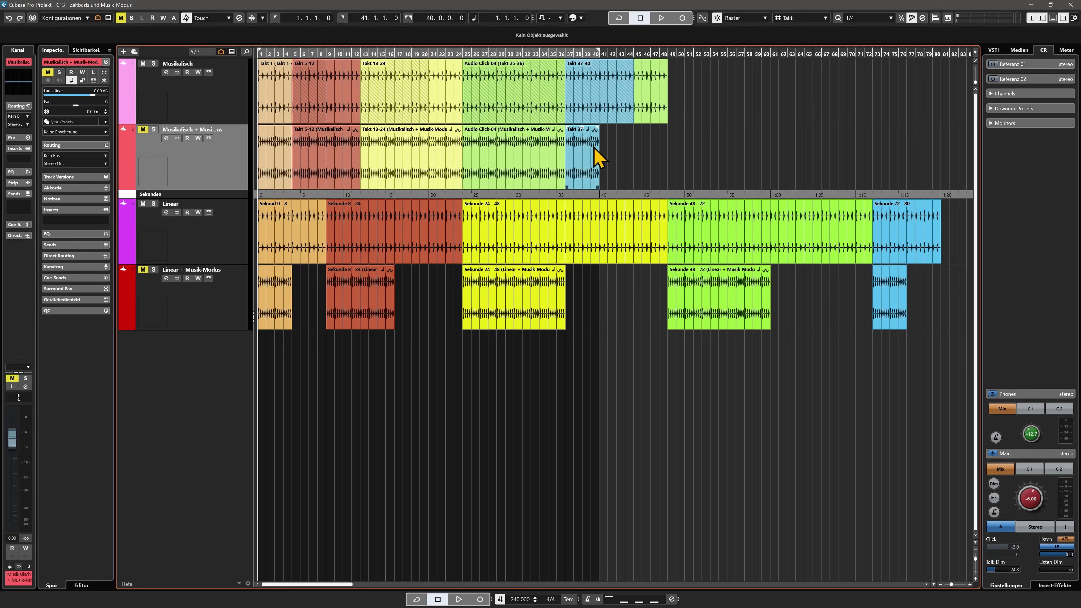
click(303, 156)
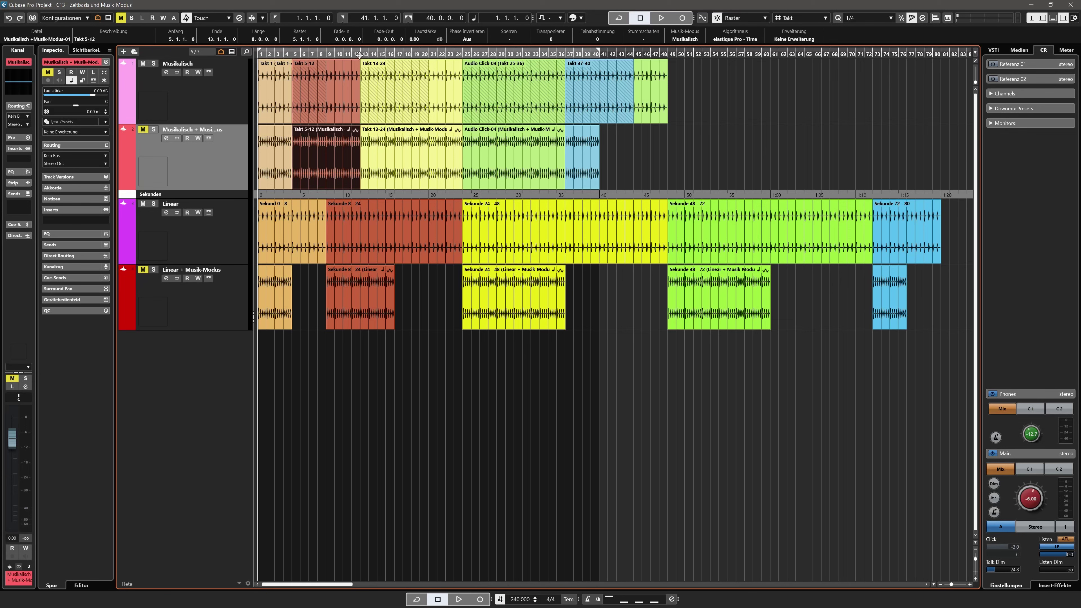
click(682, 155)
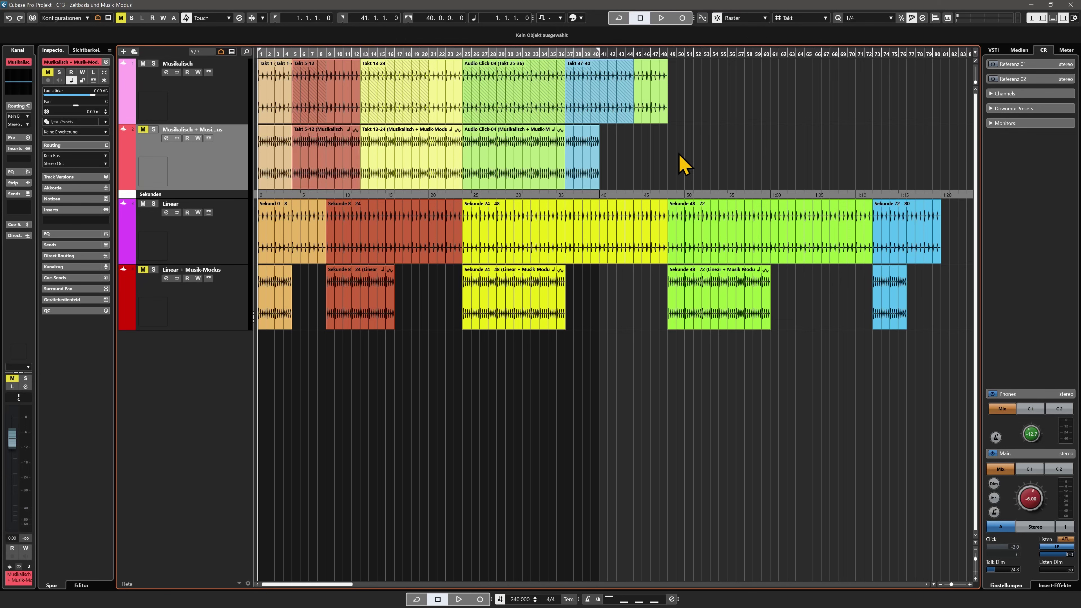
Solo the Musikalisch + Musik-Modus track and place the project cursor at bar 22
click(154, 128)
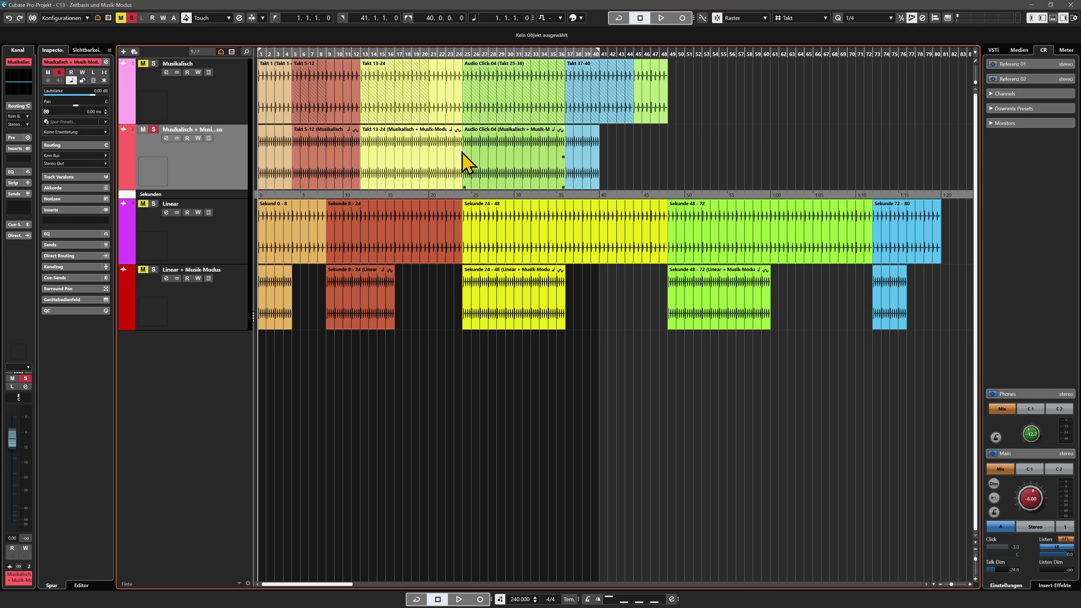
click(440, 164)
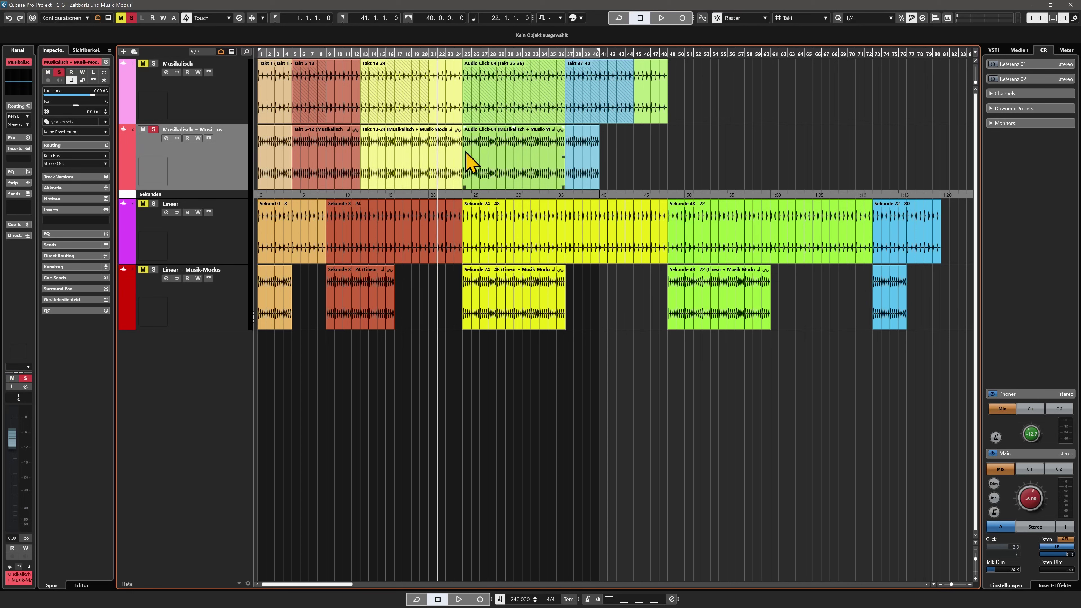
Check the Algorithmus of Takt 13-24 and Audio Click-04 on the soloed track, and play back the transition between them
click(407, 158)
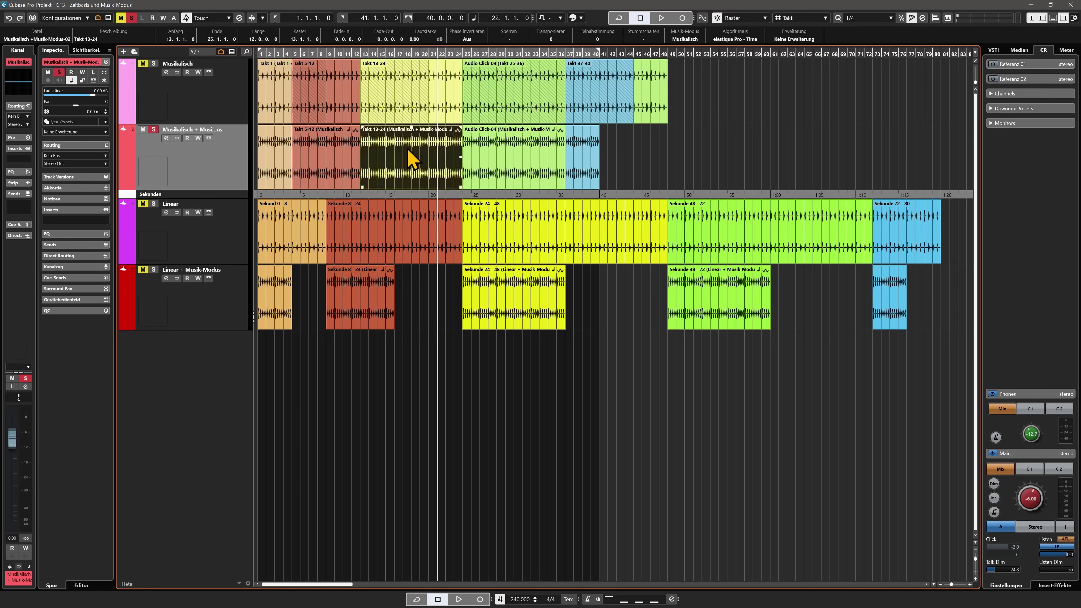
click(697, 137)
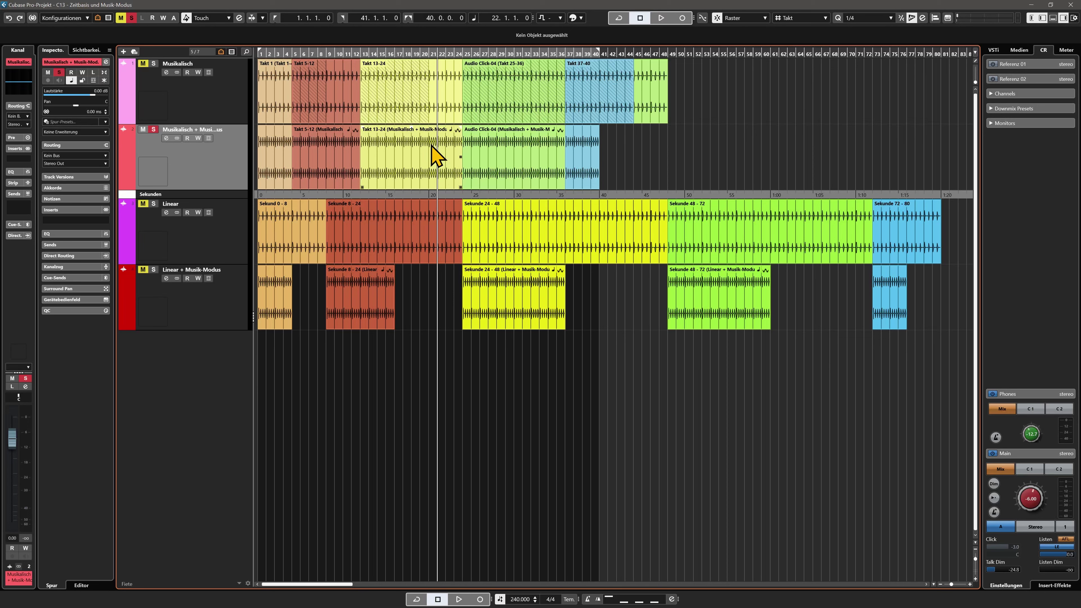
click(492, 153)
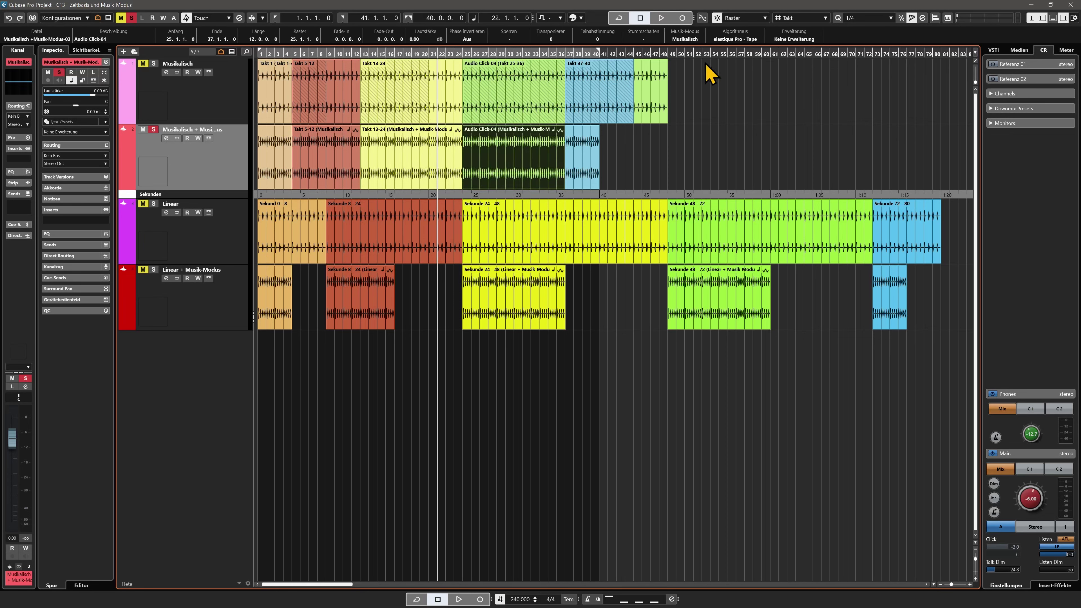
click(676, 152)
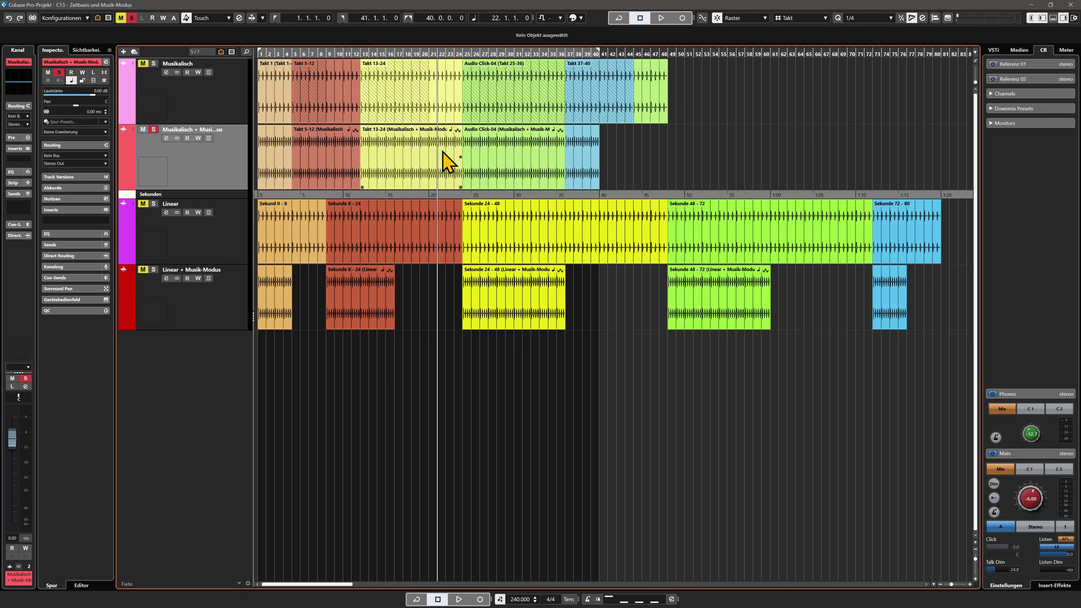
key(space)
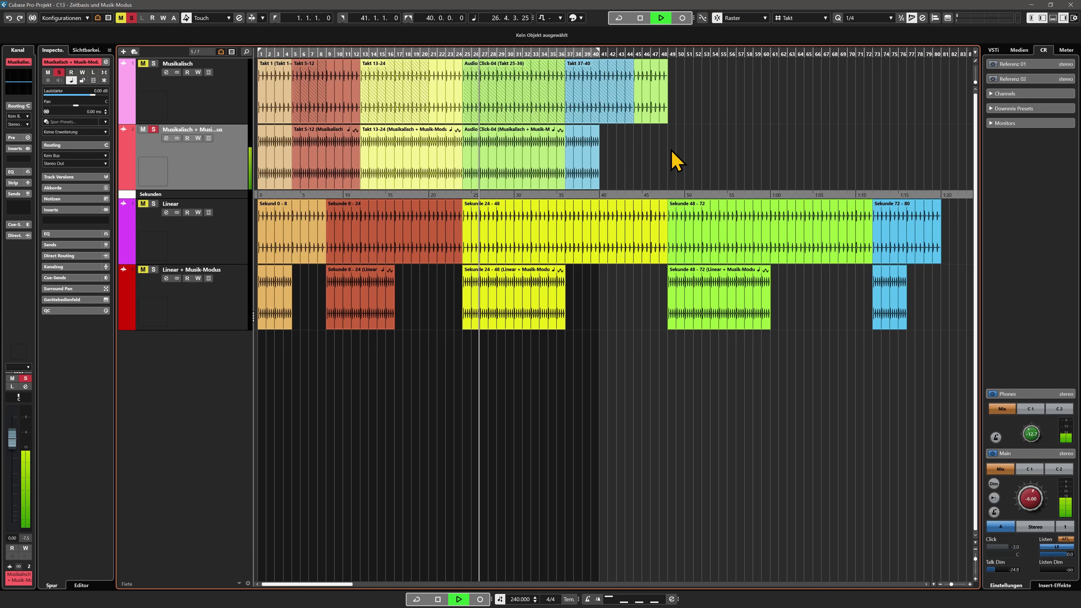
key(space)
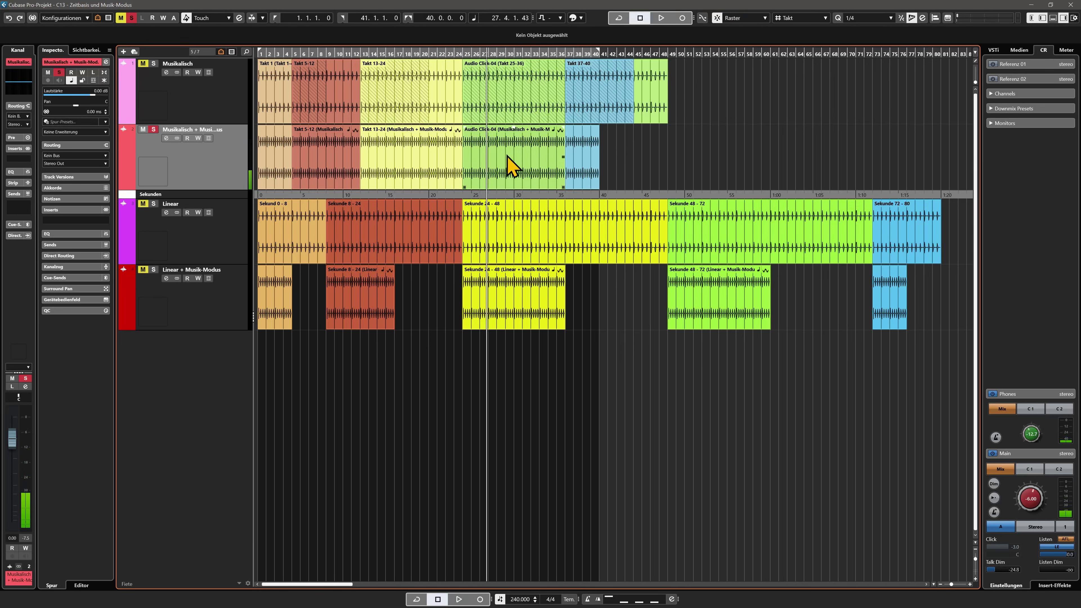
Set the Algorithmus of the Audio Click-04 event on the Musikalisch + Musik-Modus track to elastique Pro - Time
click(492, 149)
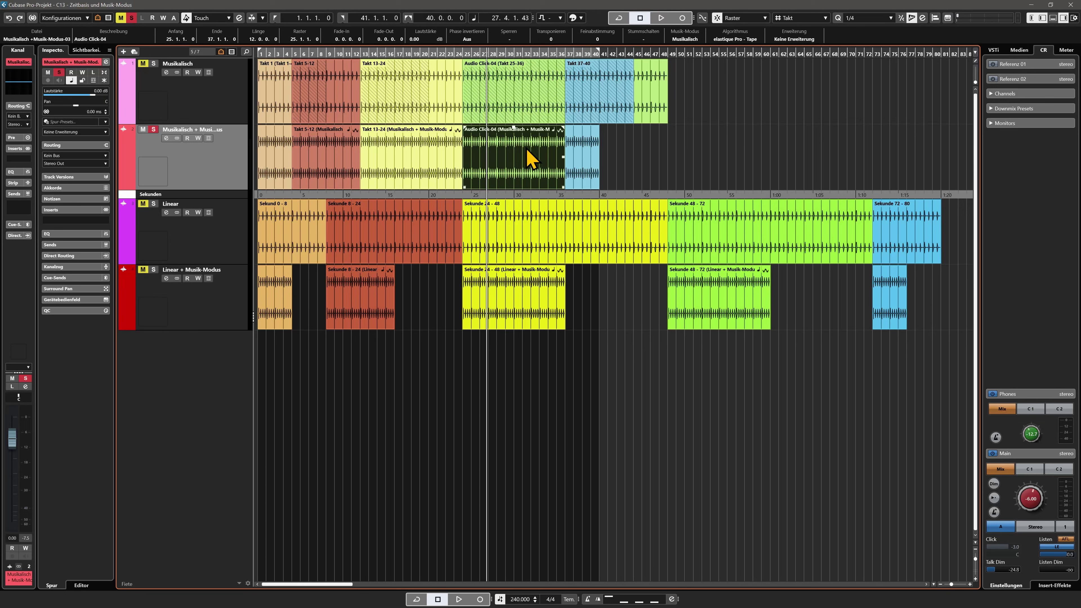
click(741, 39)
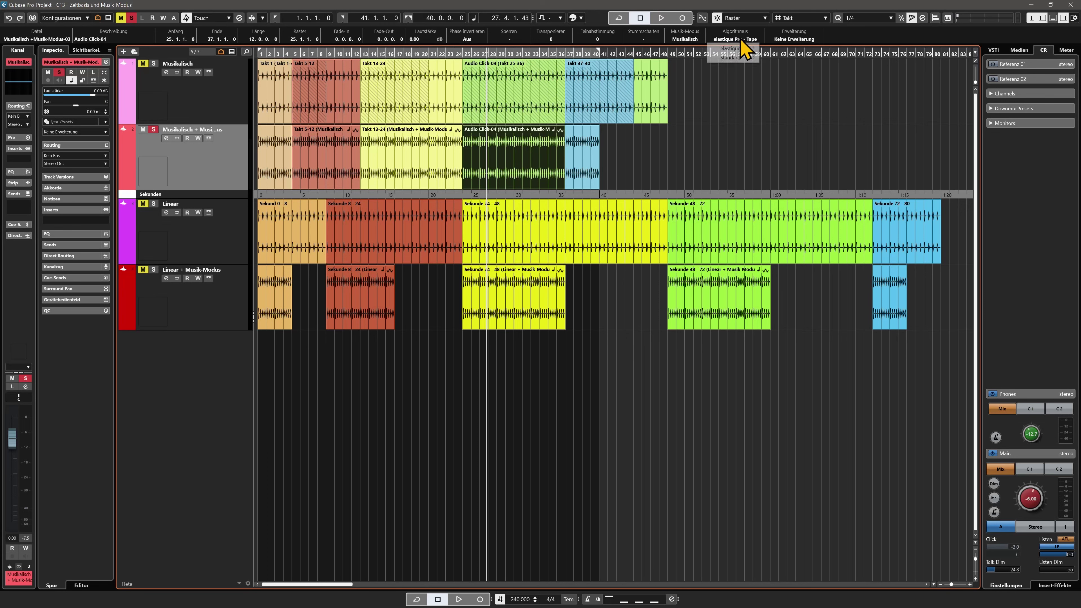
mouse_move(749, 48)
click(817, 48)
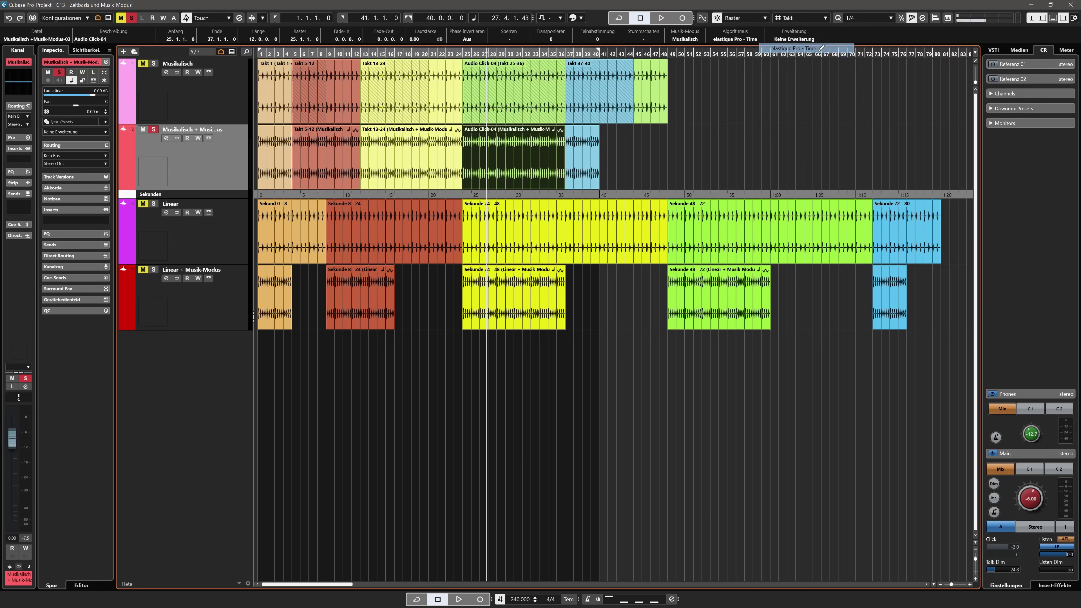
Replay the transition from Takt 13-24 into Audio Click-04, recheck both events and clear the selection
alt+shift+click(442, 150)
key(space)
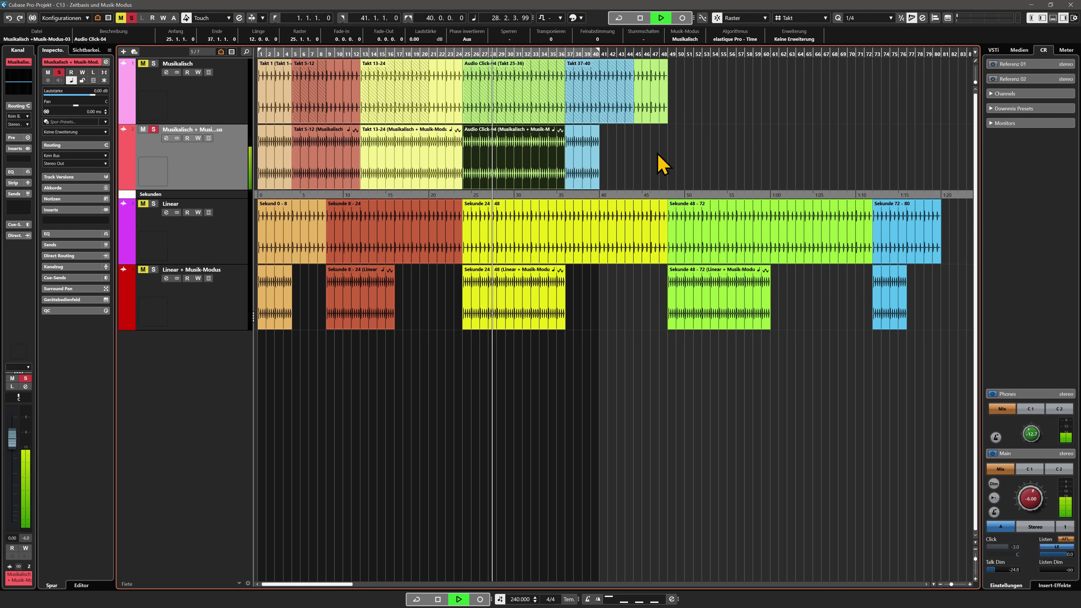
key(space)
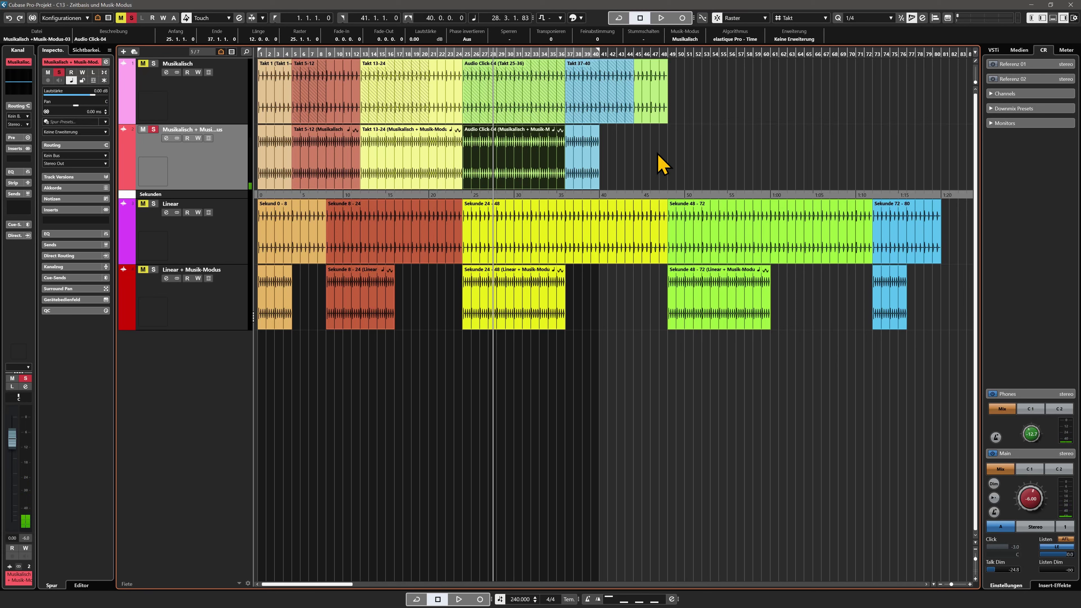
click(446, 172)
click(499, 164)
click(678, 160)
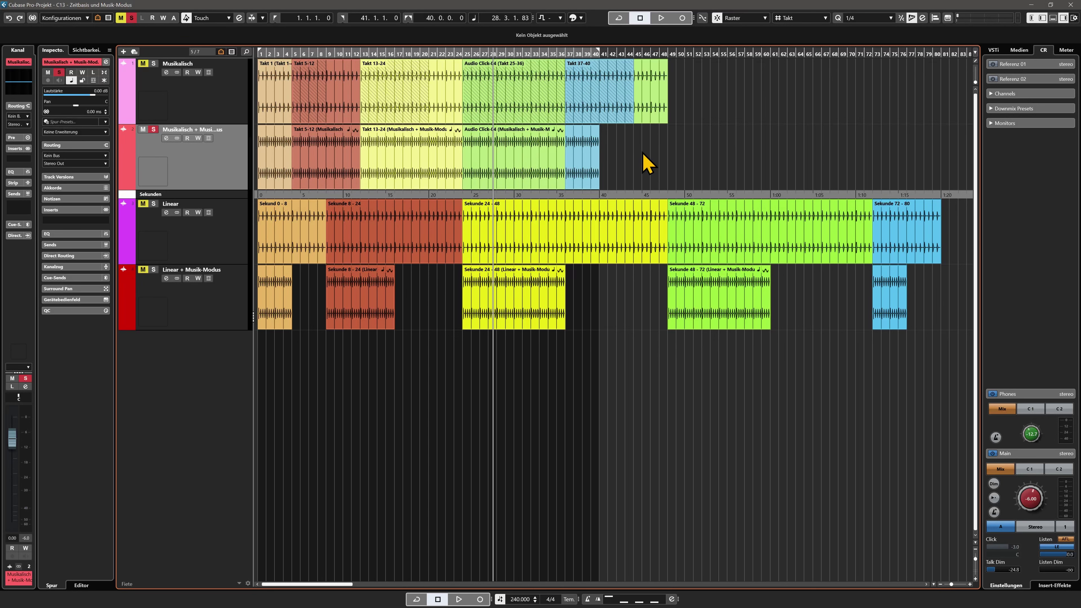
Compare the time base settings of the Linear and Linear + Musik-Modus tracks
click(237, 235)
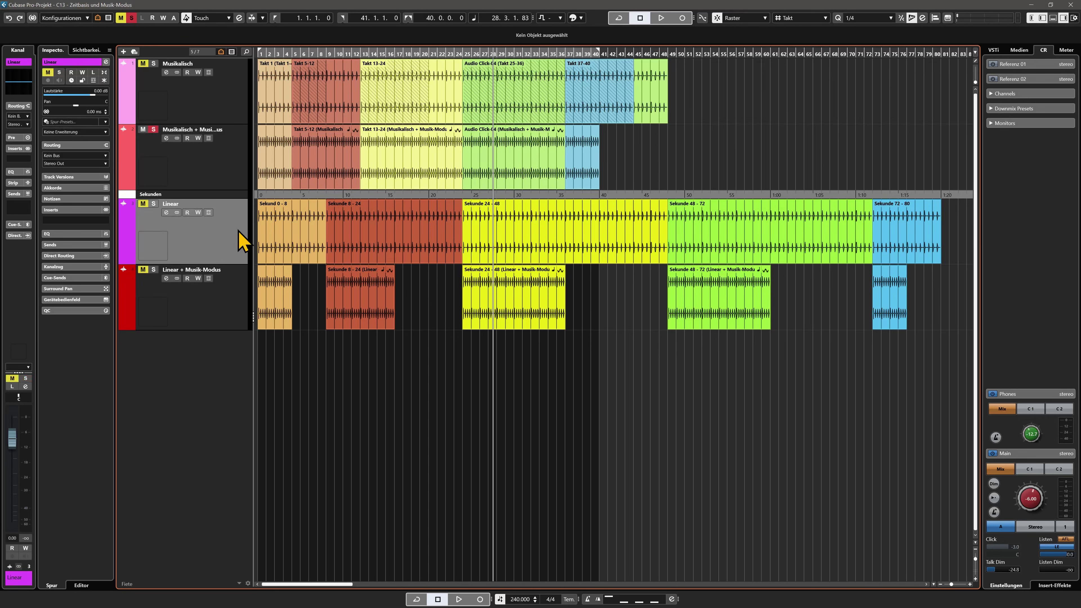
click(240, 307)
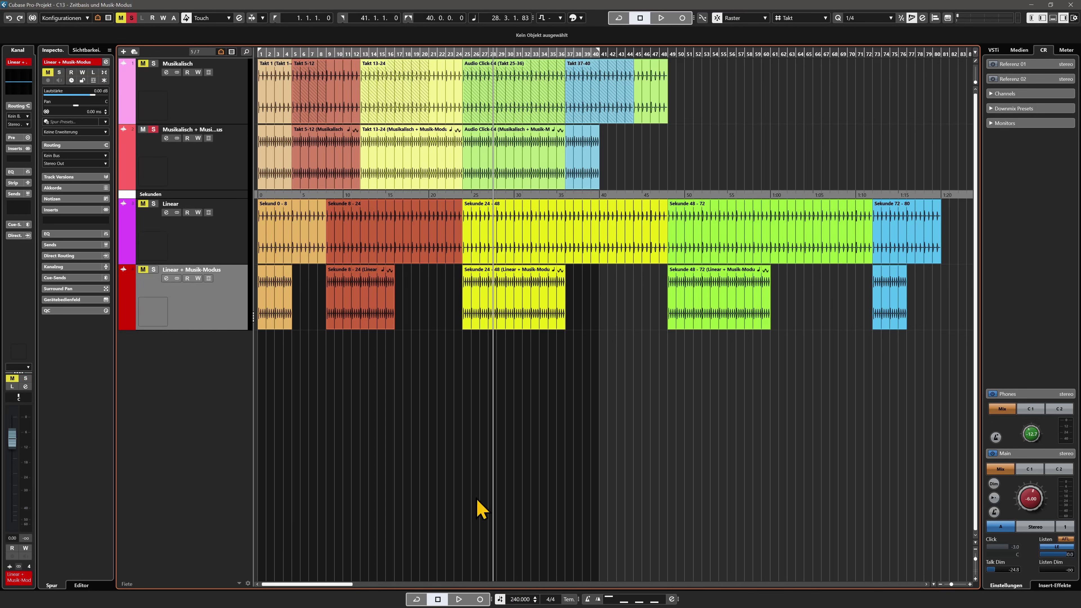
click(241, 234)
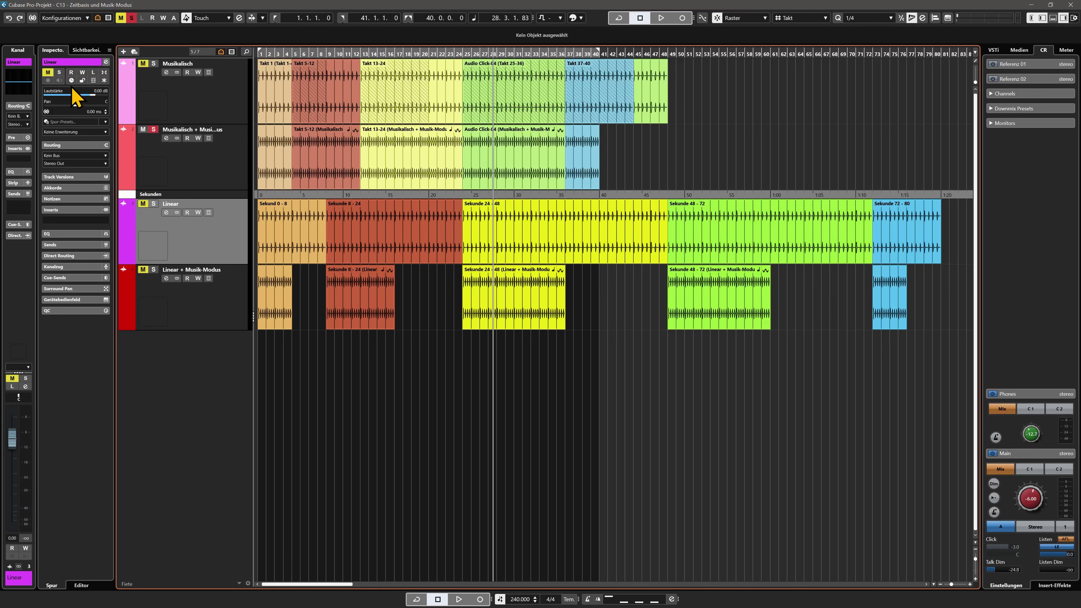
click(219, 307)
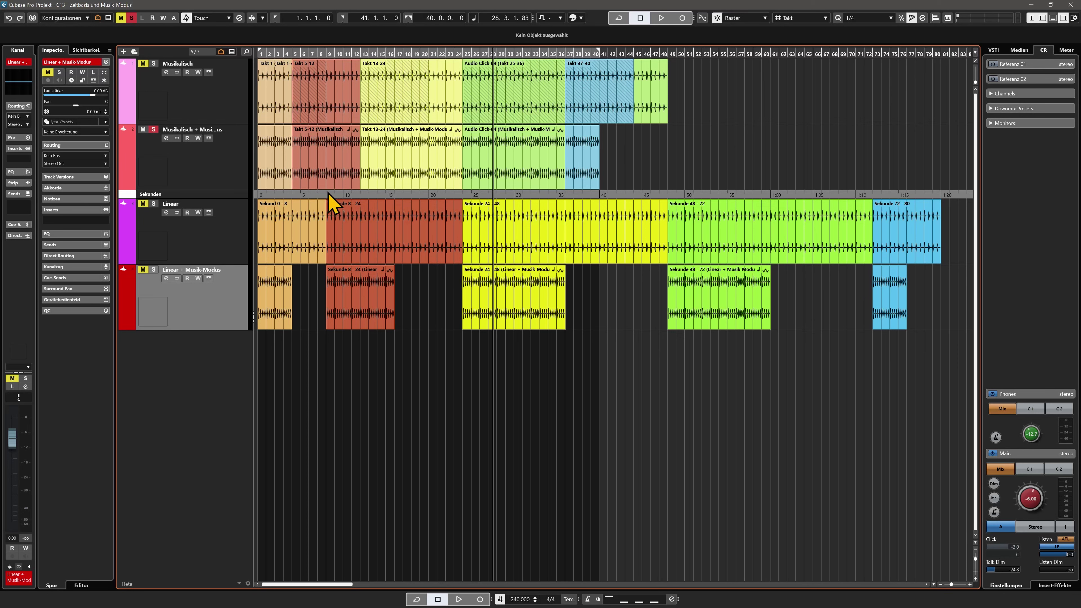
Compare the Sekunde 8 - 24 events on the Linear + Musik-Modus and Linear tracks, and select the Linear track
click(347, 298)
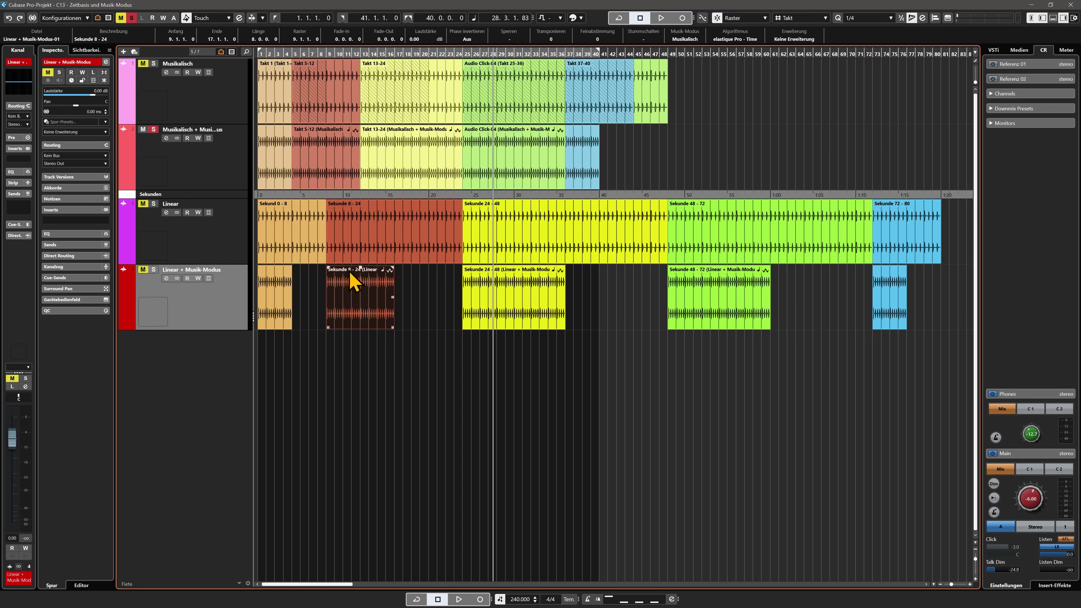
click(438, 208)
click(375, 313)
click(448, 409)
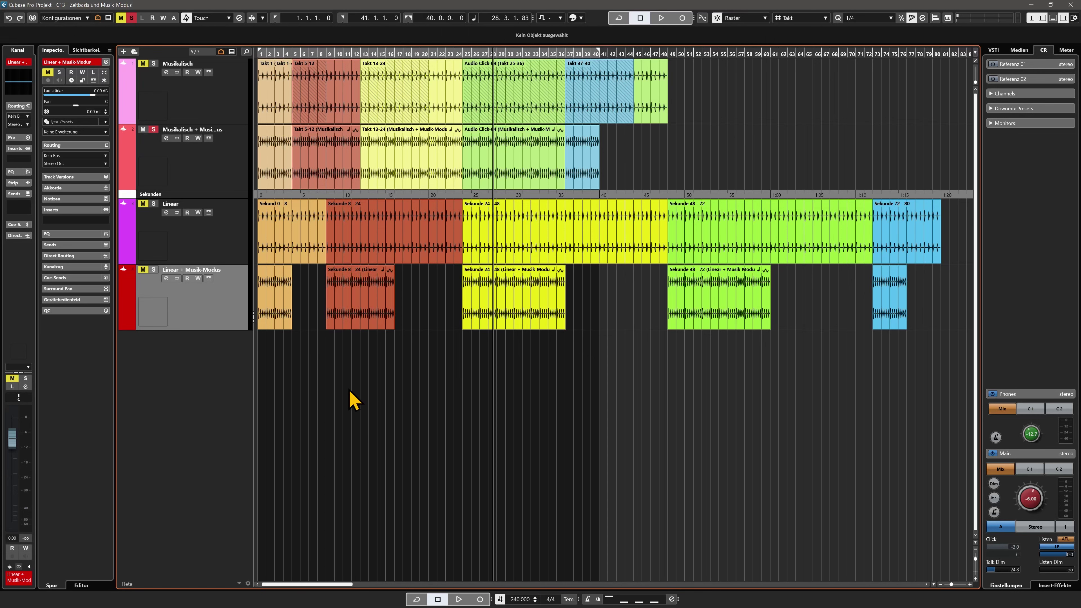
click(242, 231)
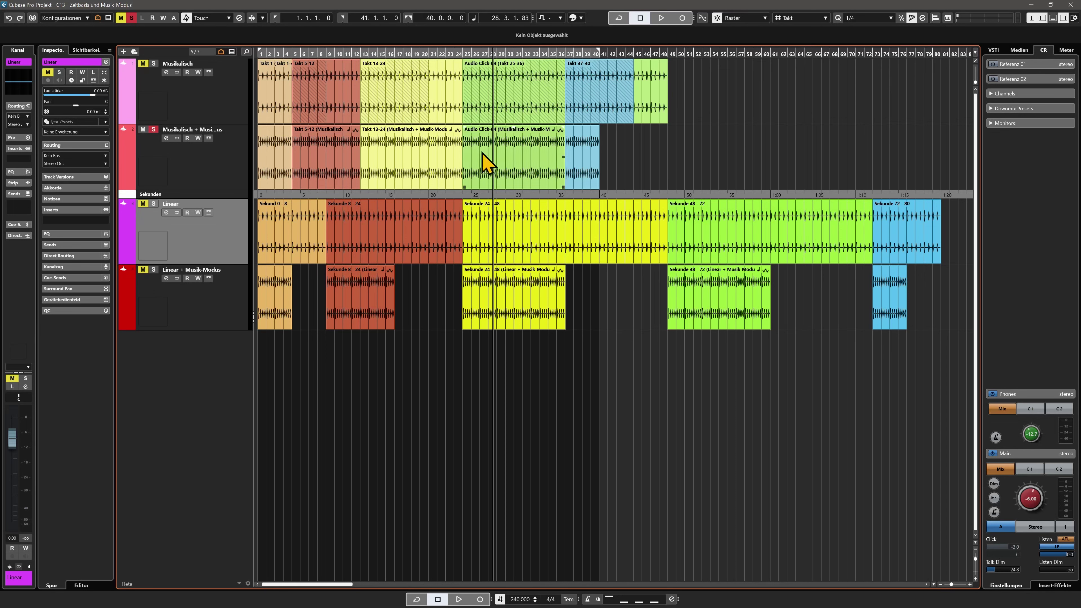
Compare the Musikalisch + Musik-Modus, Linear and Linear + Musik-Modus tracks by selecting each in turn
click(232, 170)
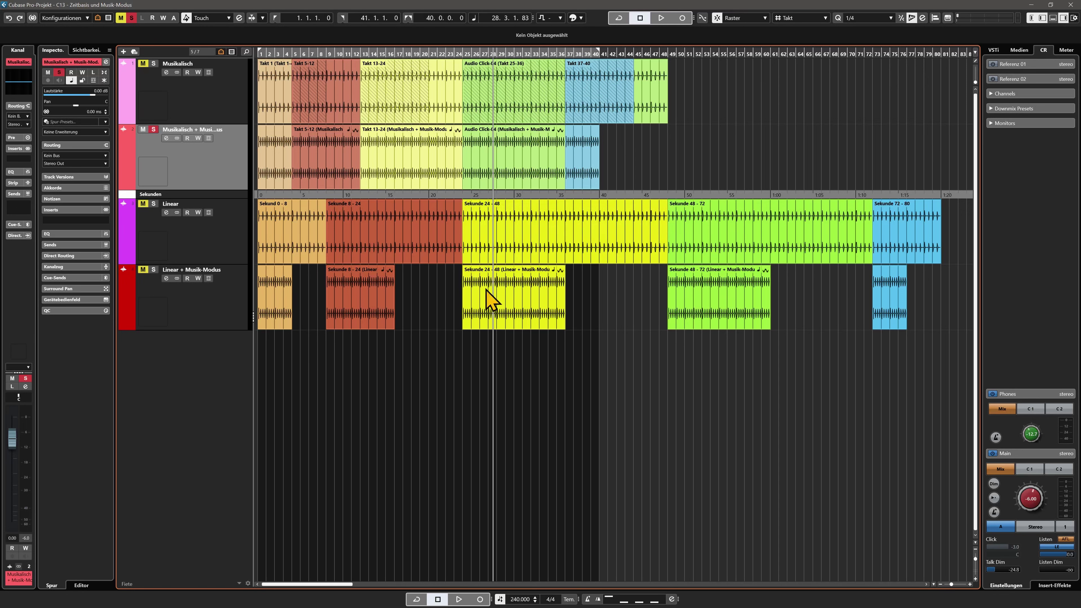
click(244, 238)
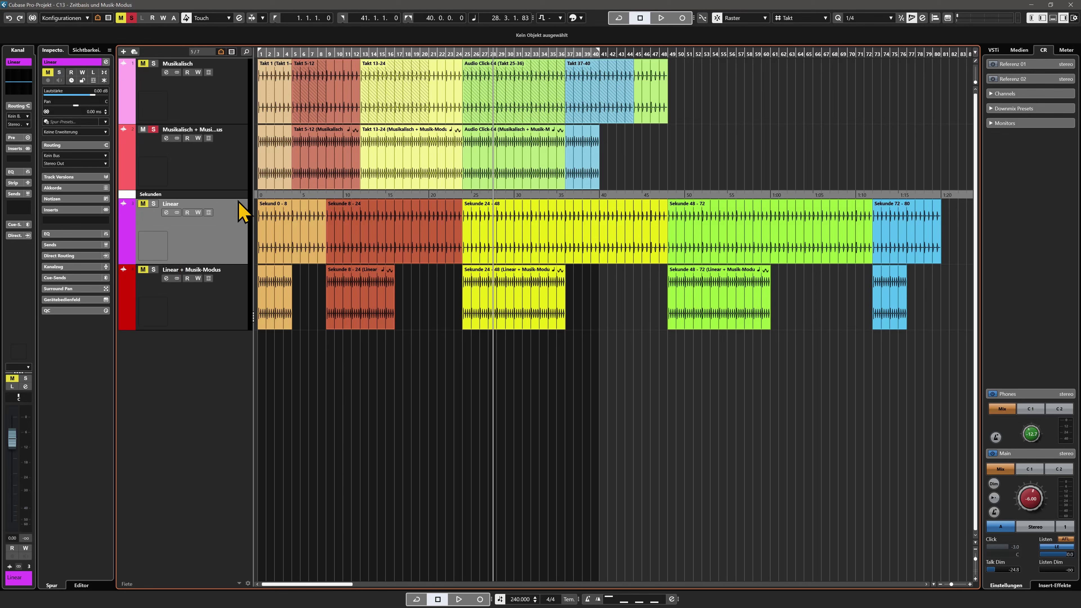
key(Down)
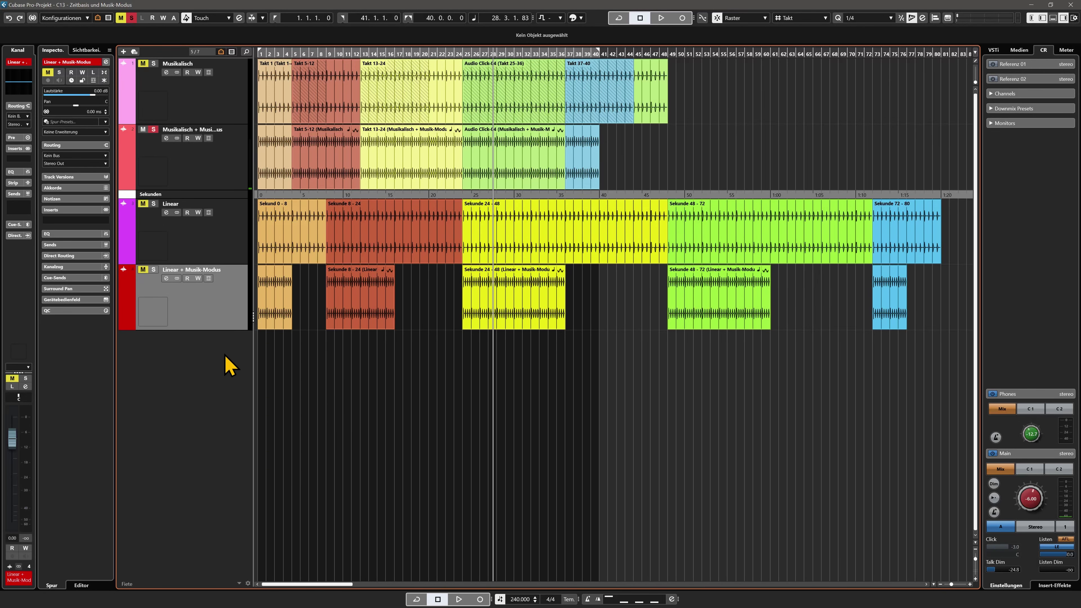
Add an AAS Player instrument track routed to Stereo Out and switch it to musical time base
right_click(229, 362)
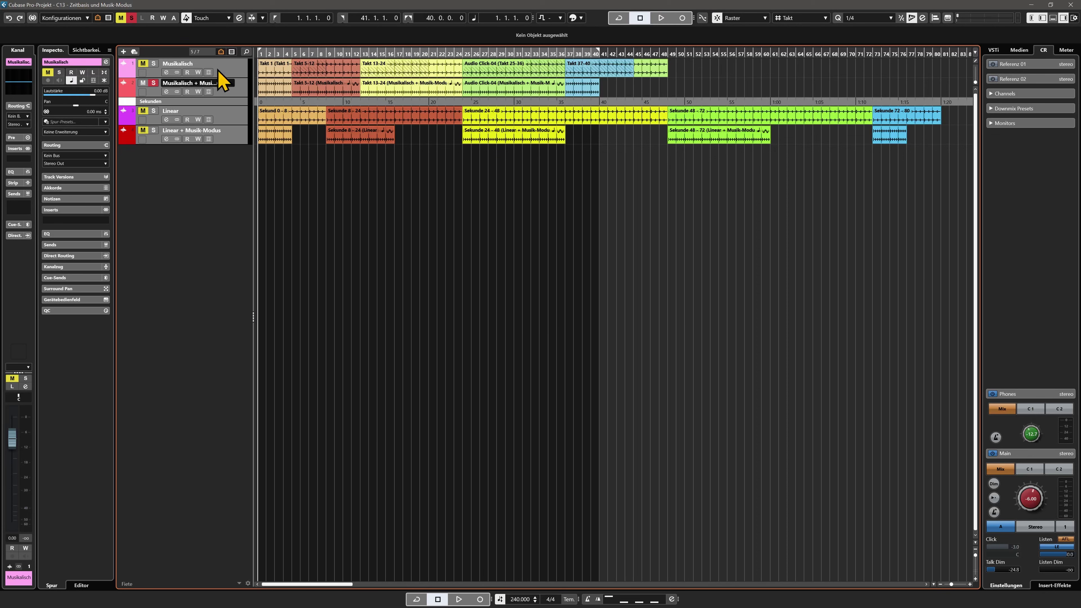
right_click(235, 159)
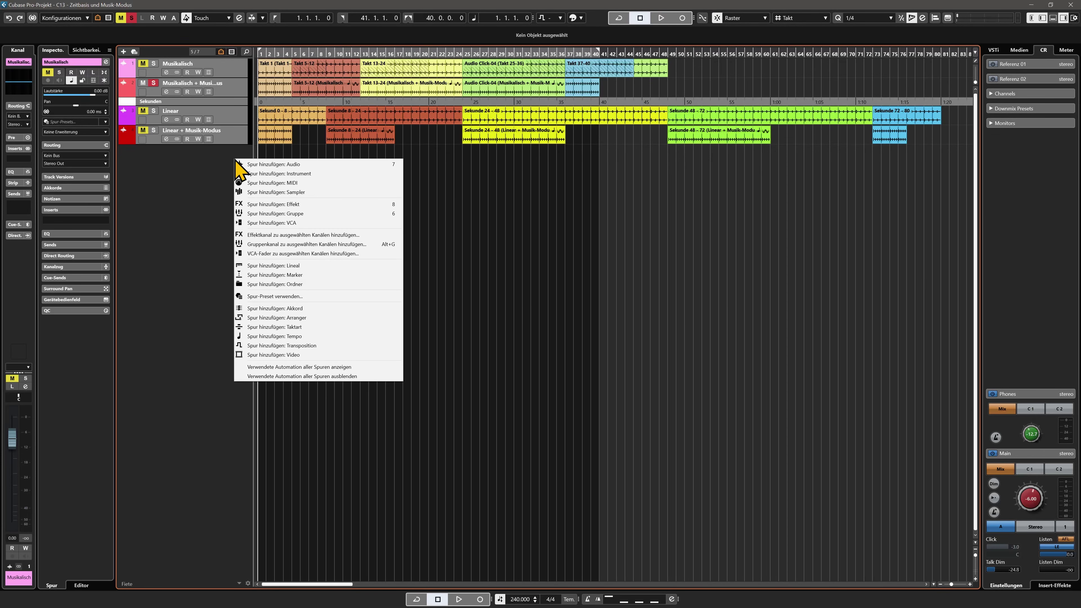
click(274, 174)
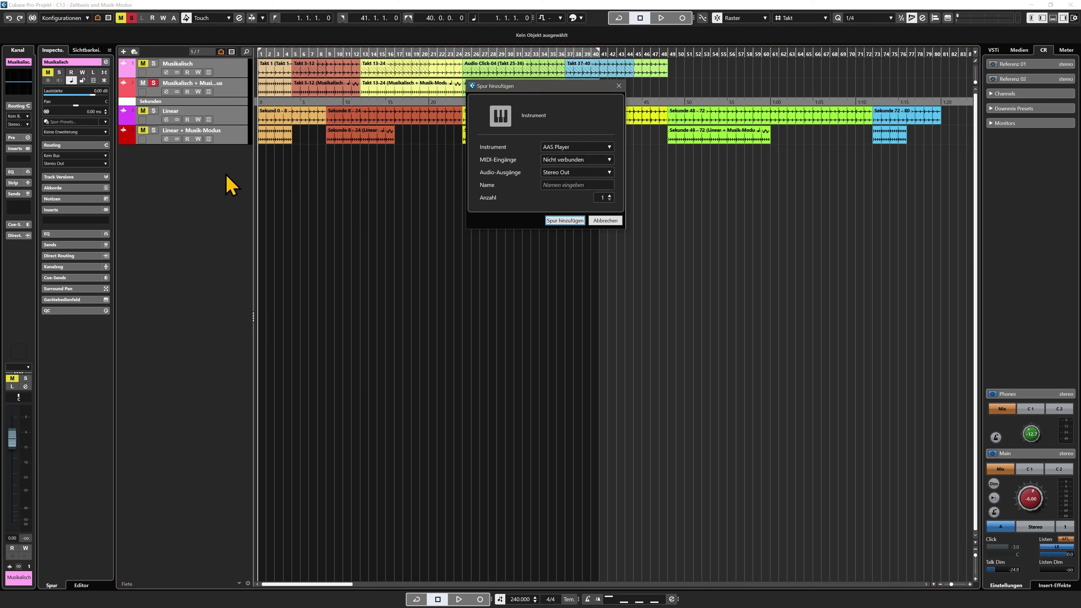
click(571, 220)
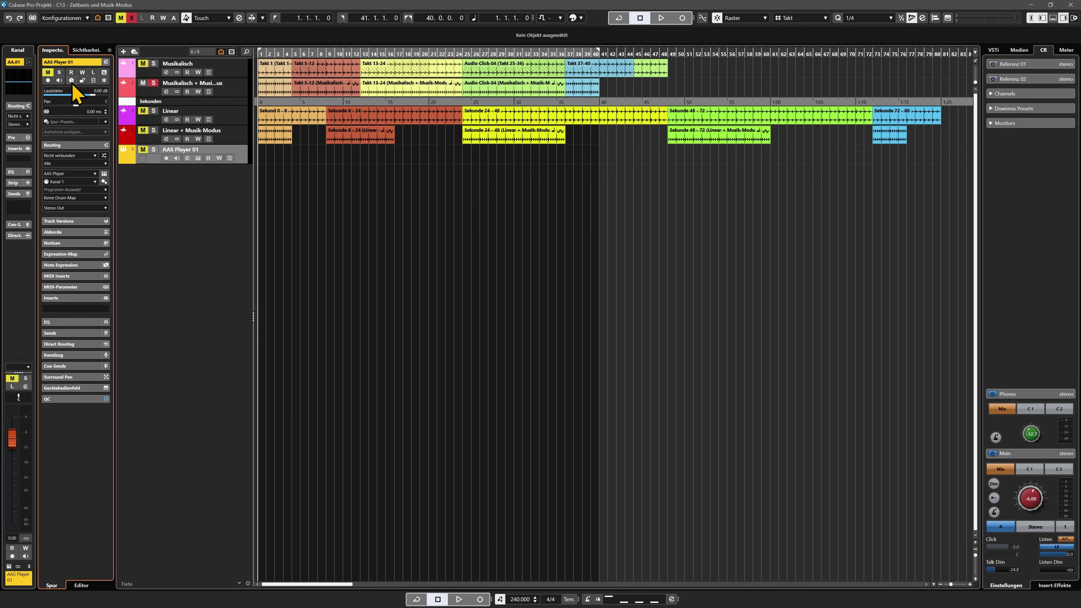
click(72, 81)
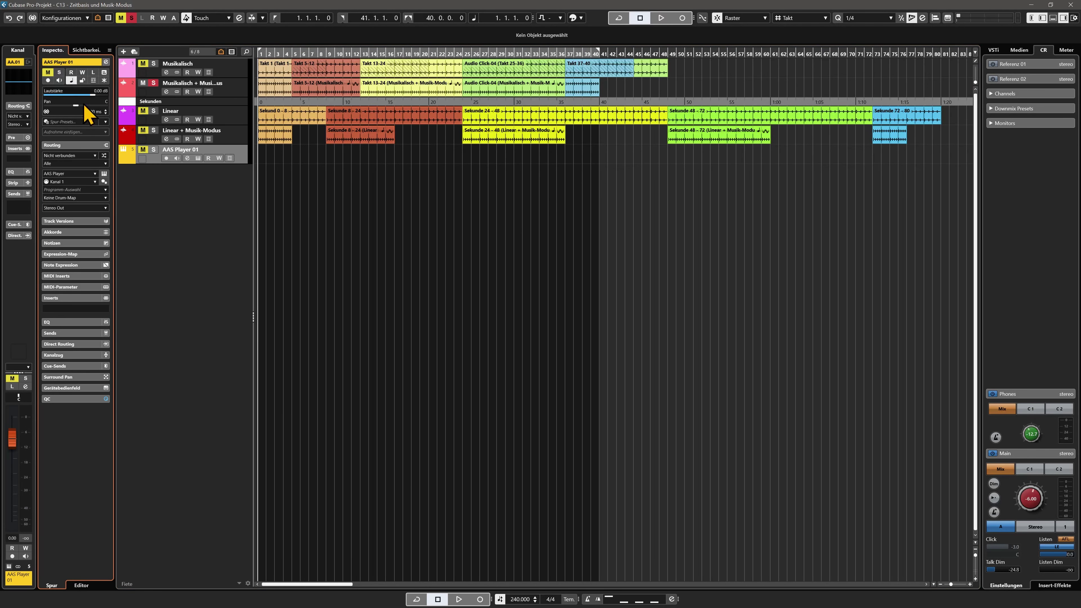
Create an empty MIDI part on the AAS Player 01 track from bar 6 to bar 11
double_click(290, 165)
drag(318, 154, 362, 160)
drag(640, 161, 342, 162)
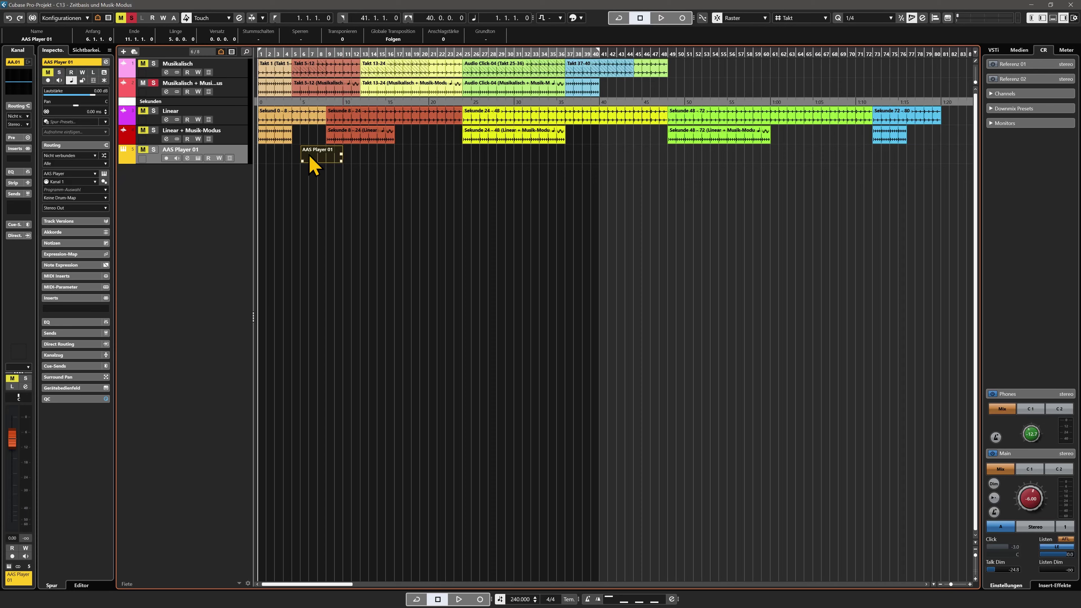
scroll(307, 158, up, 5)
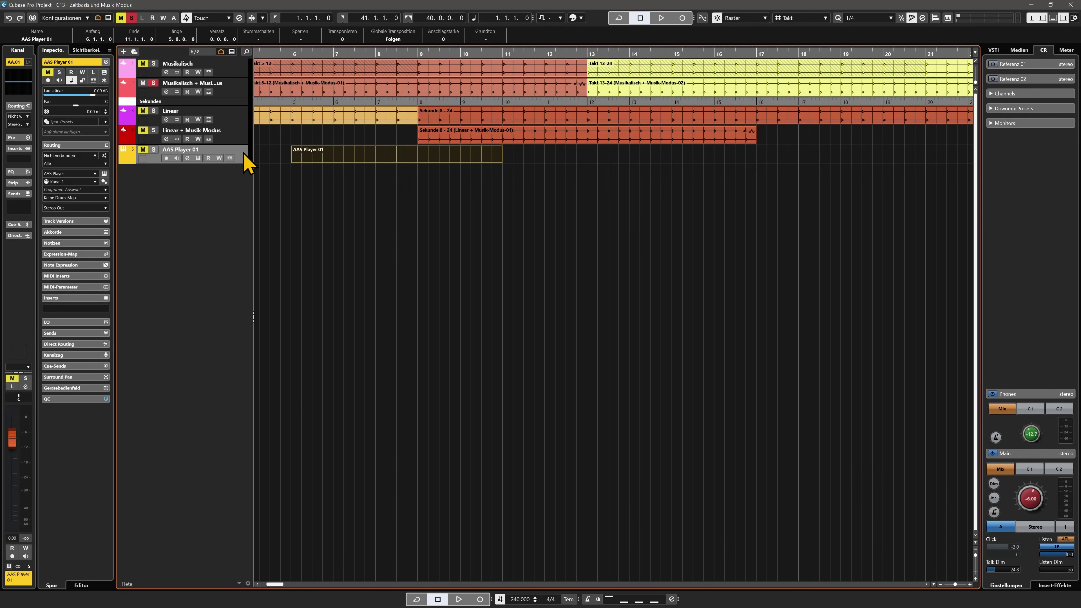
Set the project tempo to 120
click(523, 600)
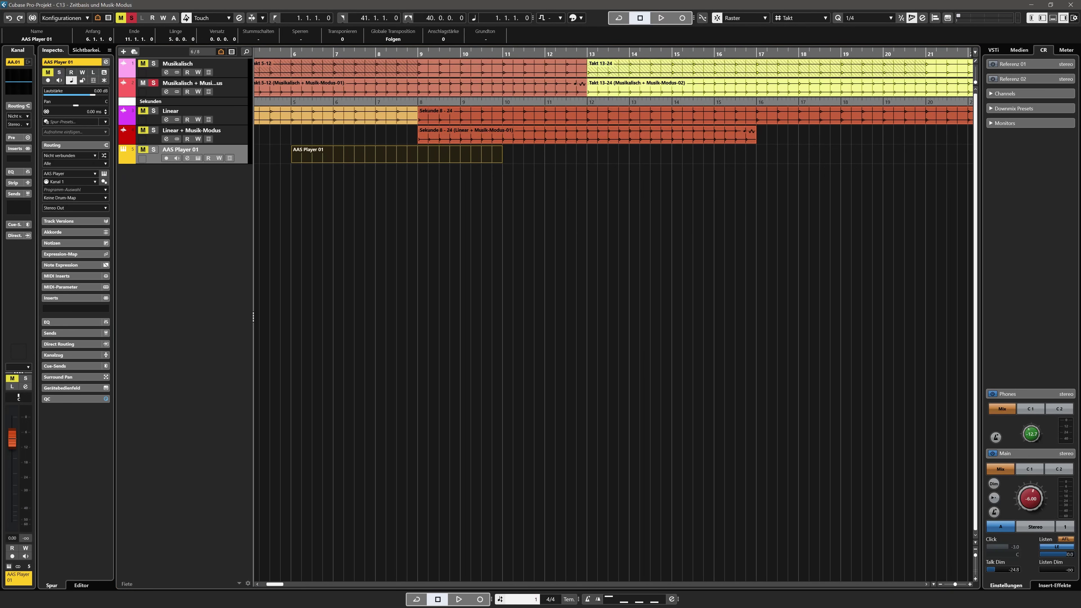
text(120)
key(Return)
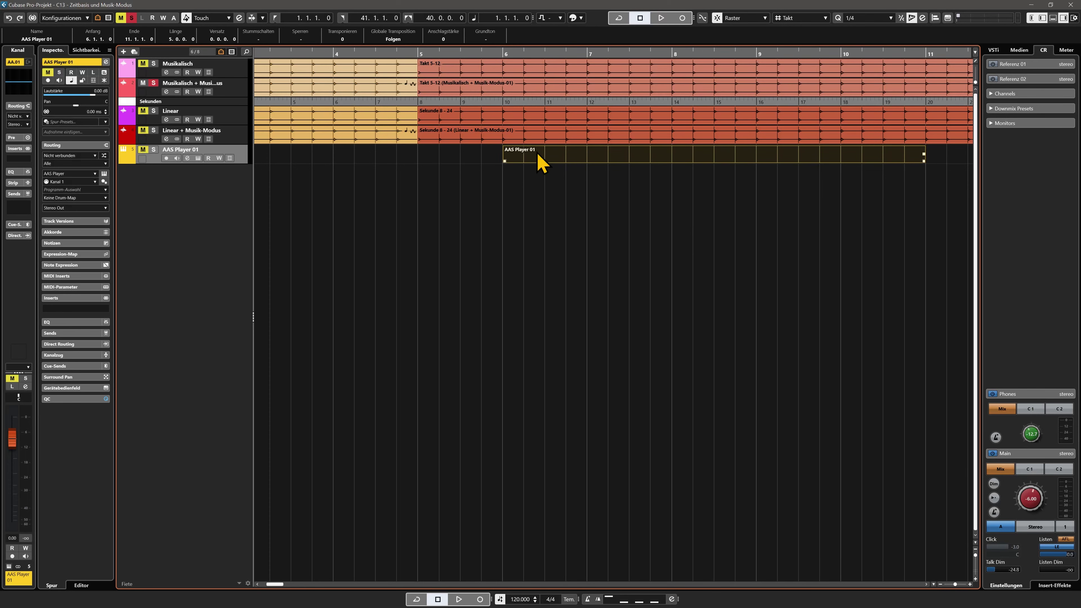
Draw a quarter note at bar 8 in the AAS Player 01 part and return to the project
double_click(548, 155)
right_click(211, 252)
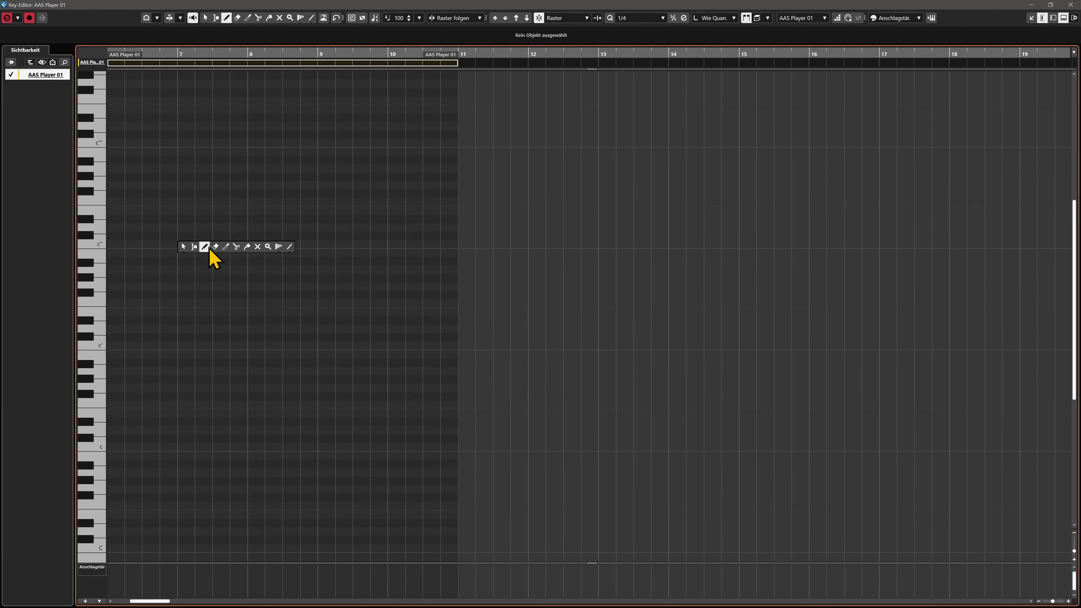
click(205, 247)
click(255, 160)
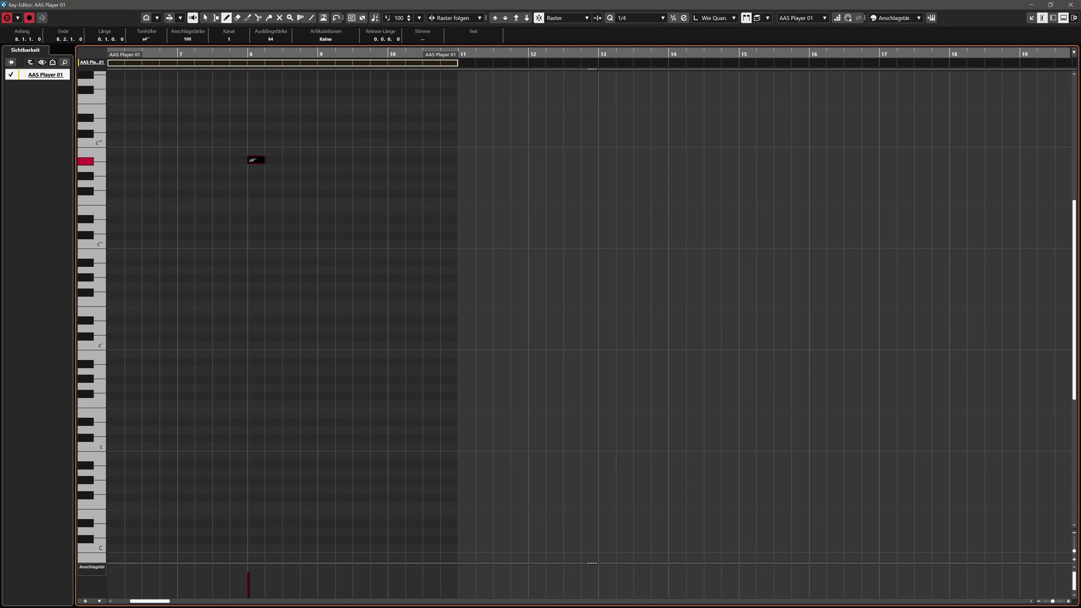
click(1072, 5)
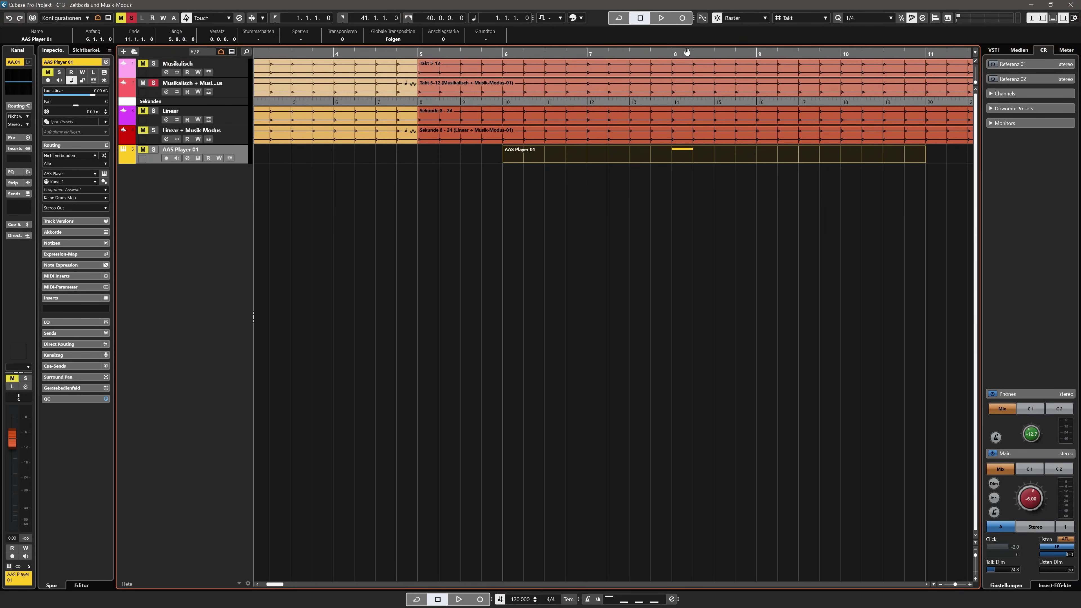
Set the project tempo to 160
click(524, 598)
text(160)
key(Return)
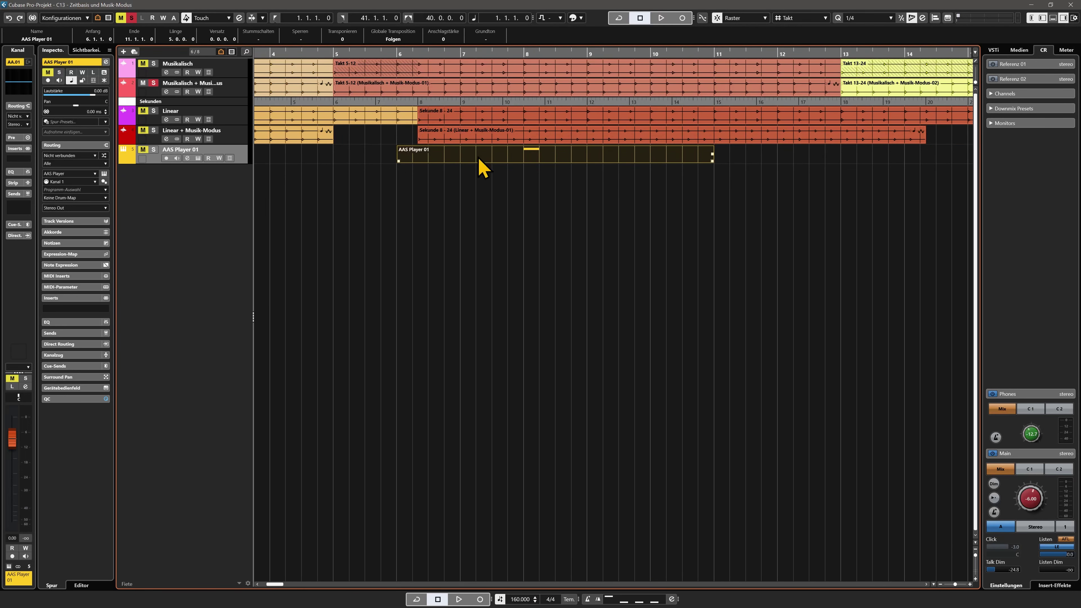
Switch the AAS Player 01 track to linear time base, set the tempo to 120 and deselect the part
click(534, 155)
click(71, 80)
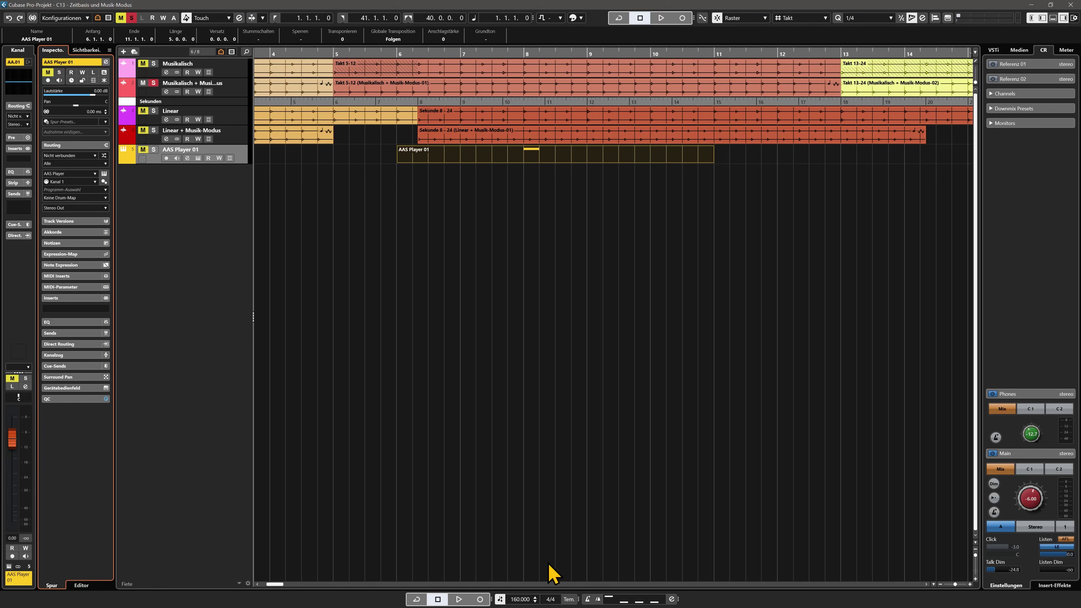
click(529, 598)
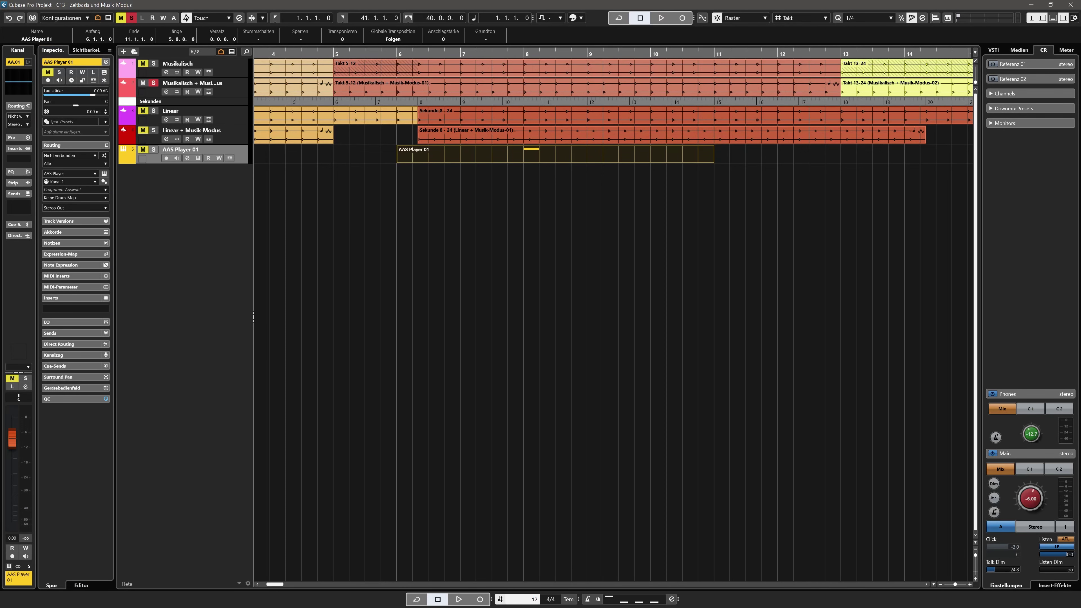
text(120)
key(Return)
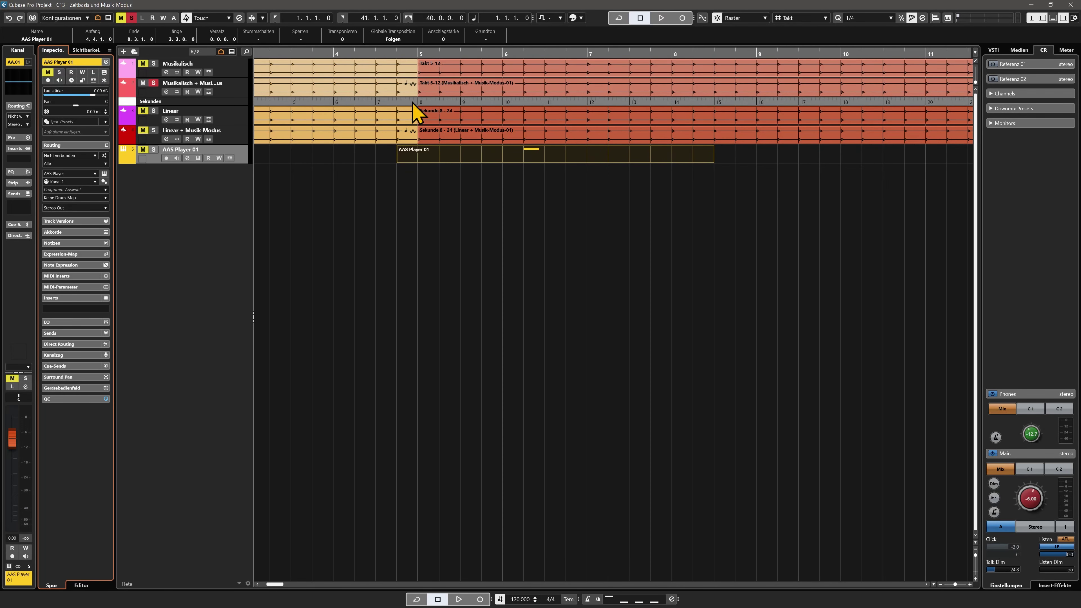
click(401, 103)
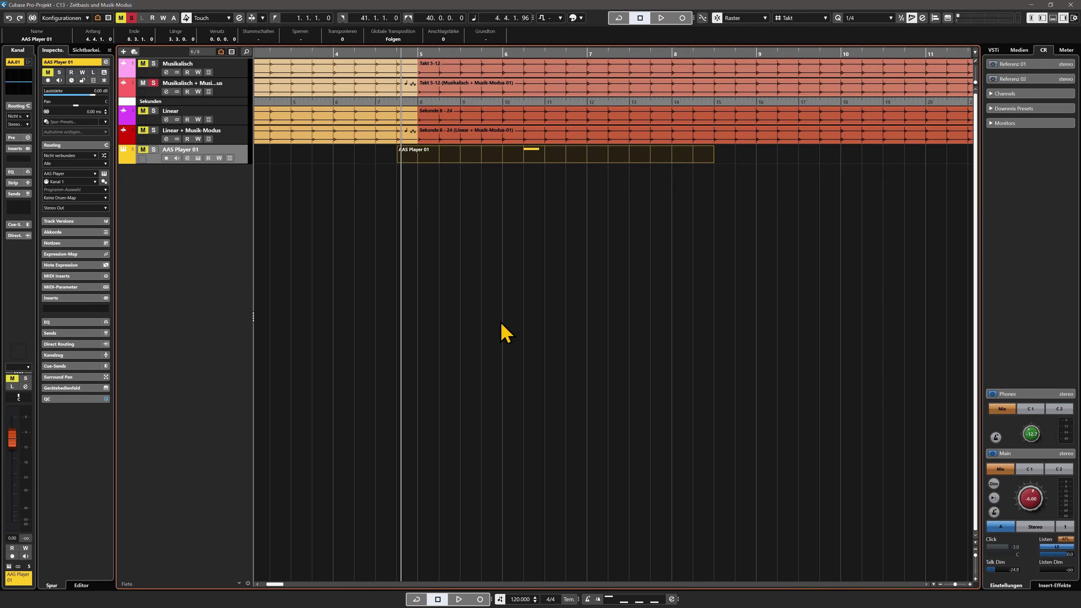
click(340, 250)
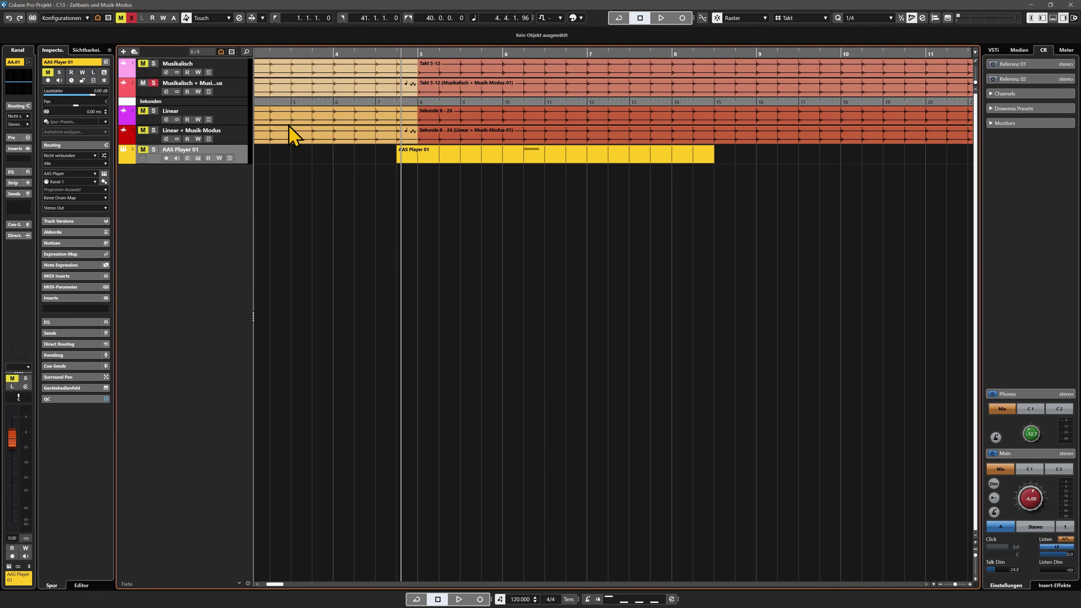
Add a stereo effect track without an effect and switch it to musical time base
right_click(242, 158)
mouse_move(281, 163)
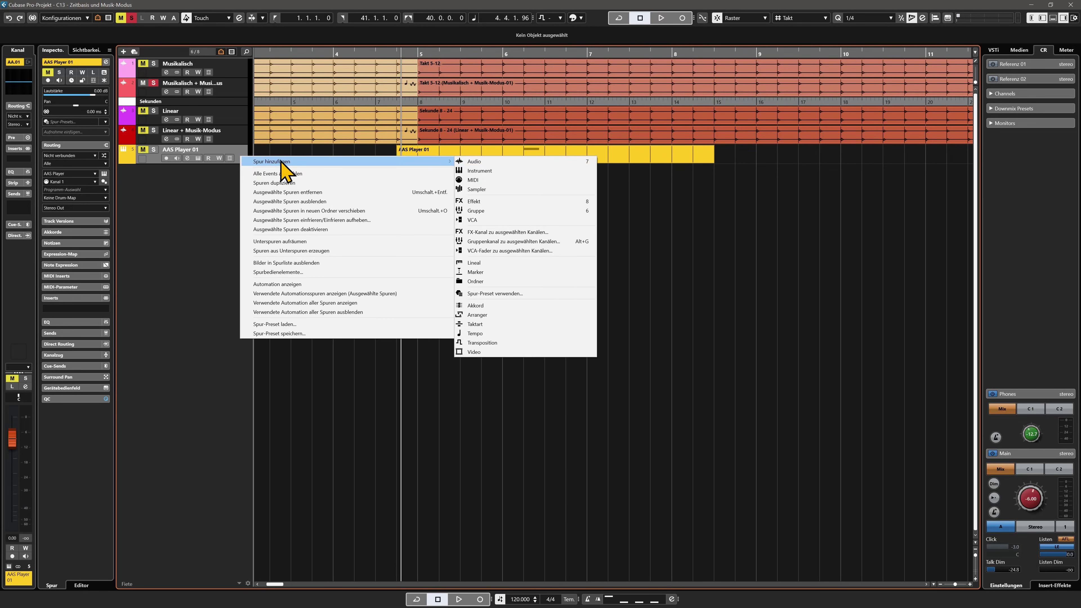
click(477, 201)
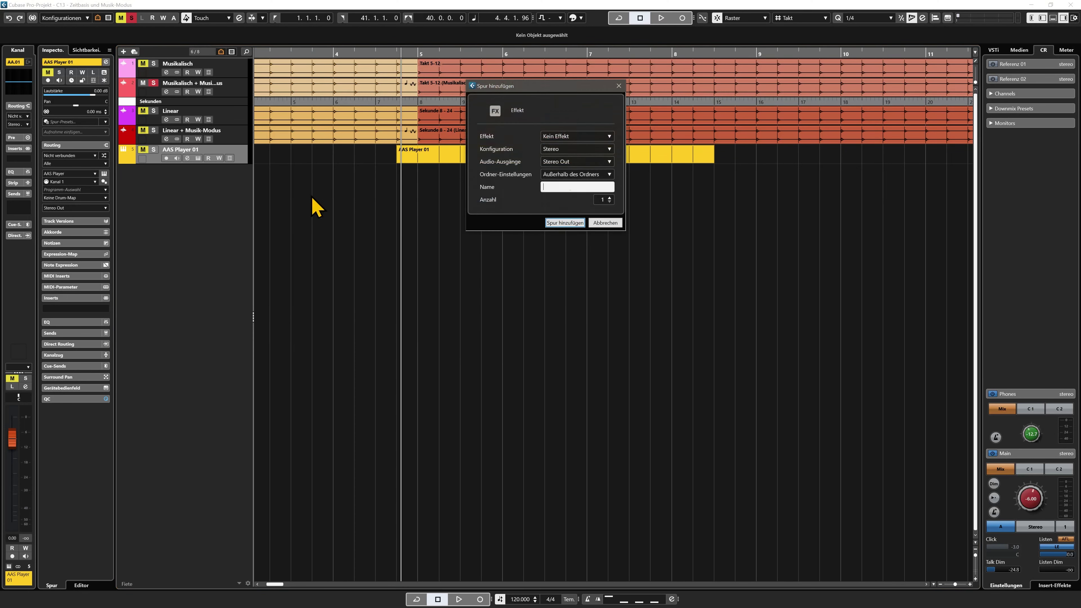
click(567, 224)
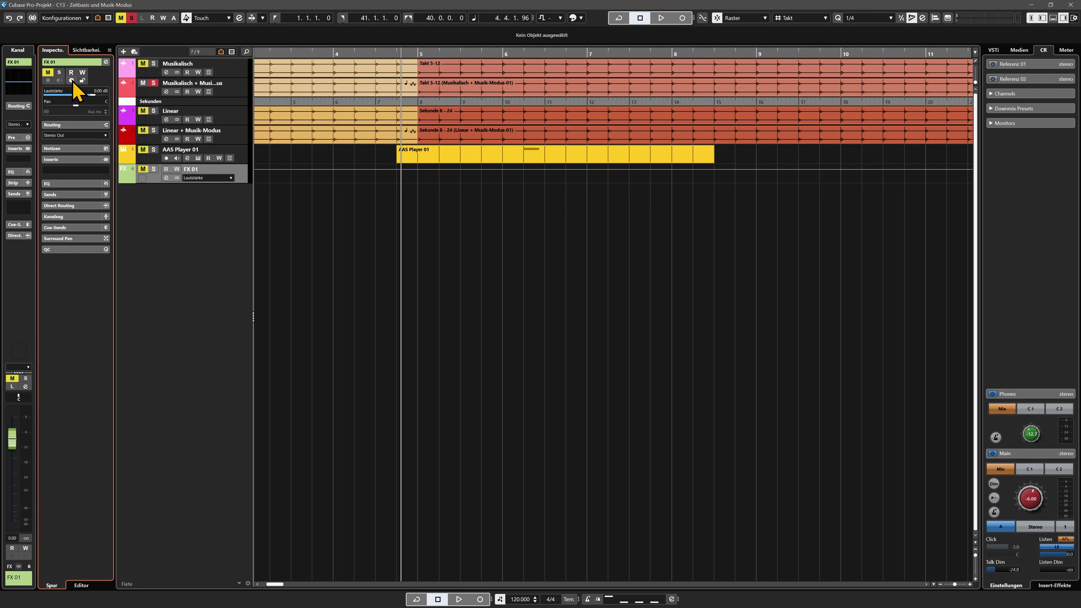
Add a volume automation point at bar 5 on the FX 01 track
key(h)
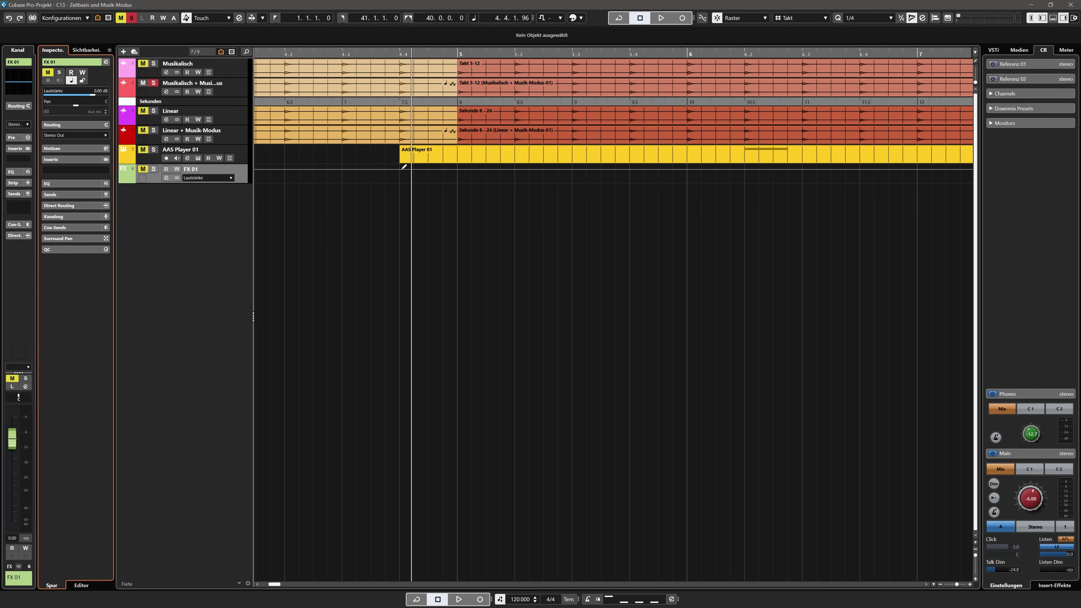
click(458, 168)
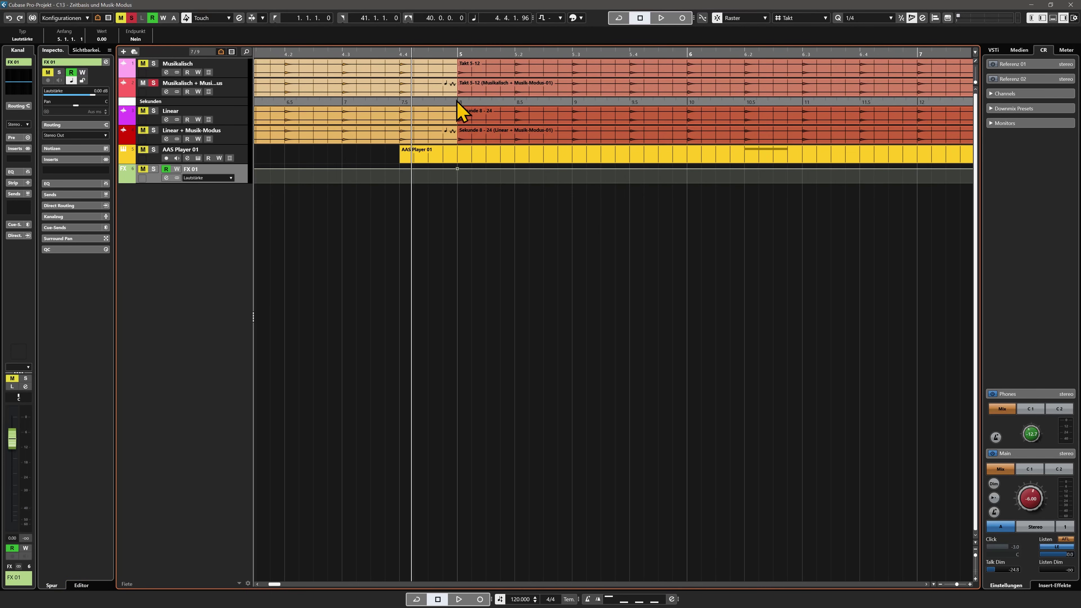
scroll(464, 234, up, 3)
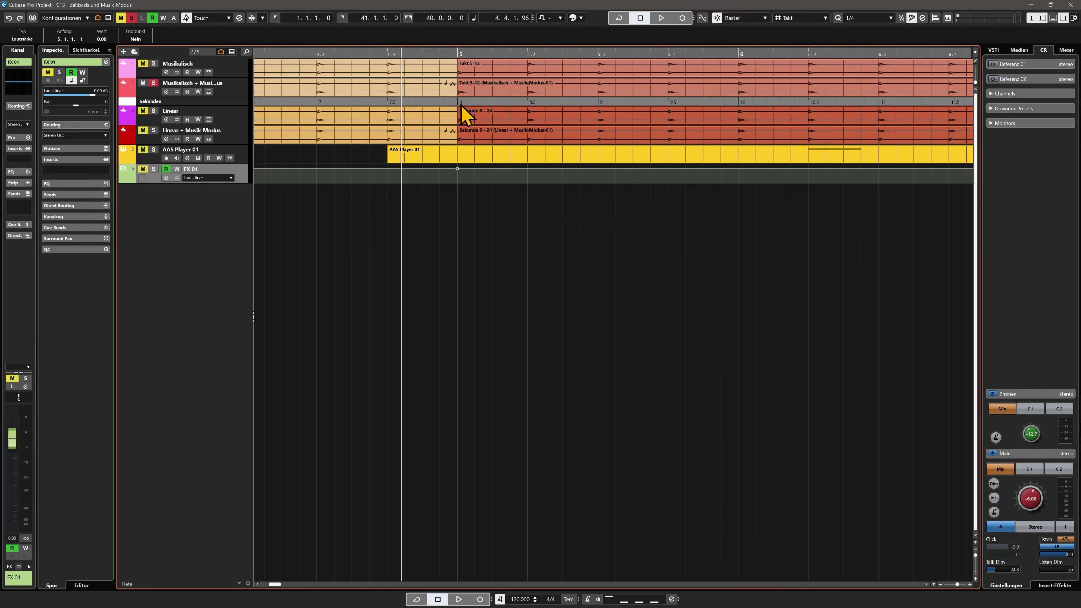
Raise the project tempo to 160 to test the FX 01 automation point in musical time base
double_click(521, 599)
key(Return)
scroll(459, 186, down, 3)
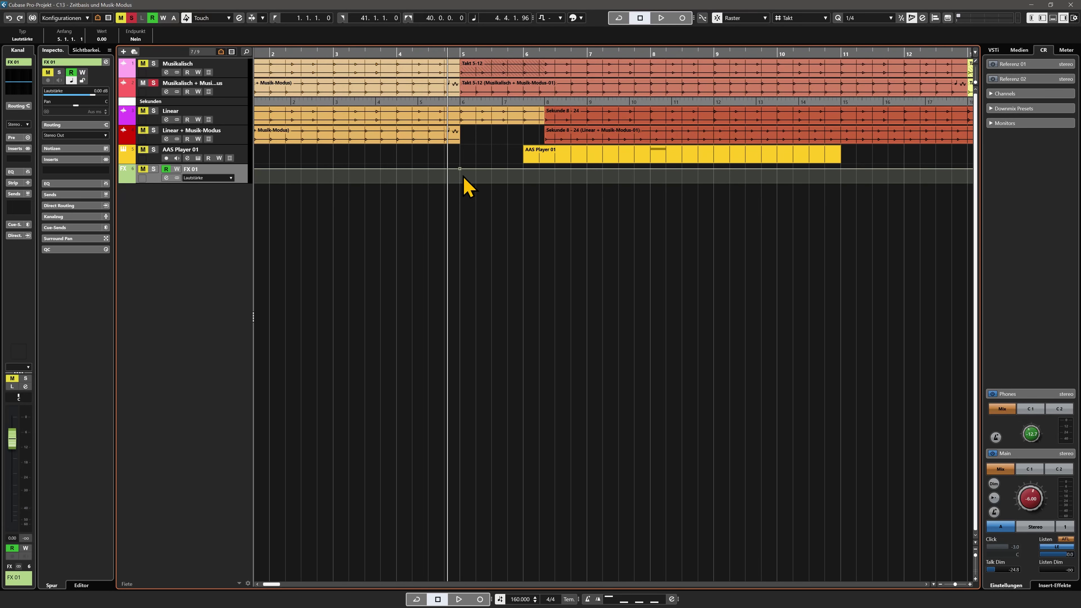
Return the project tempo to 120 and switch the FX 01 track to linear time base
double_click(527, 600)
text(120)
key(Return)
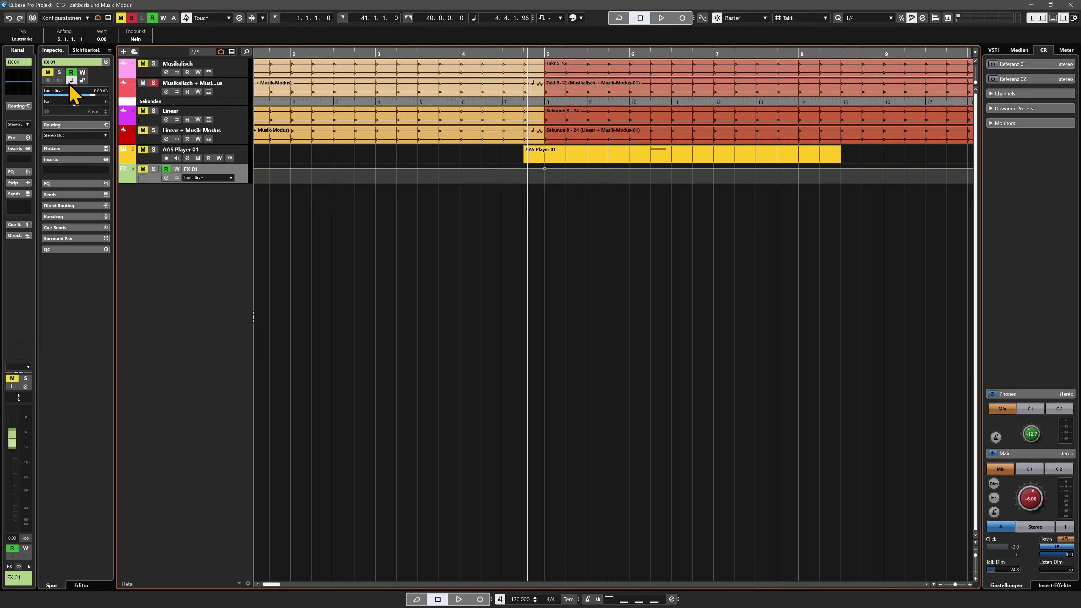
Set the project tempo to 160 with the FX 01 track in linear time base
double_click(527, 599)
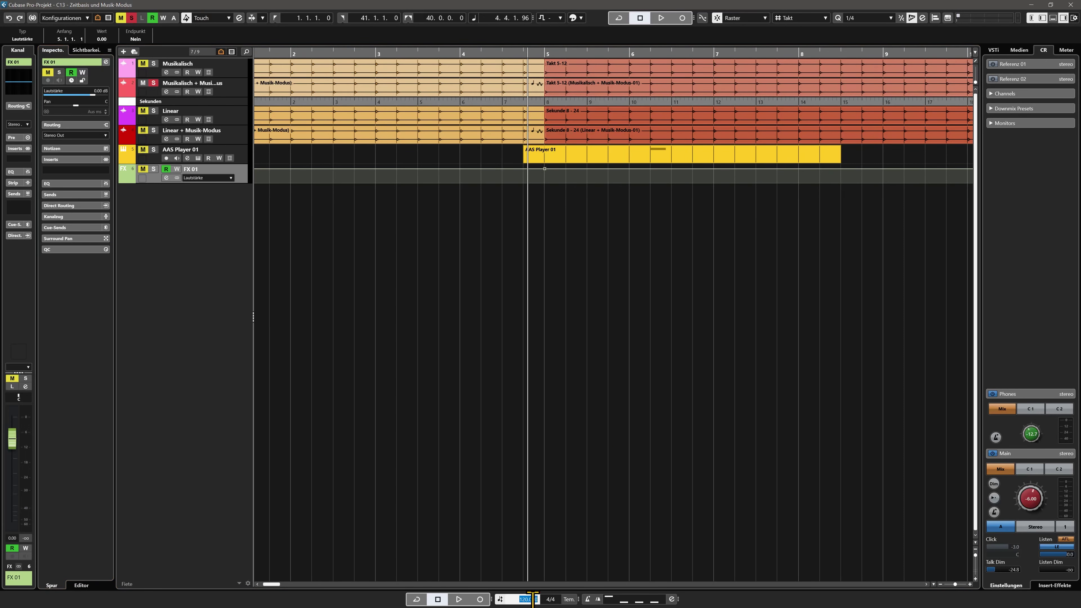
text(160)
key(Return)
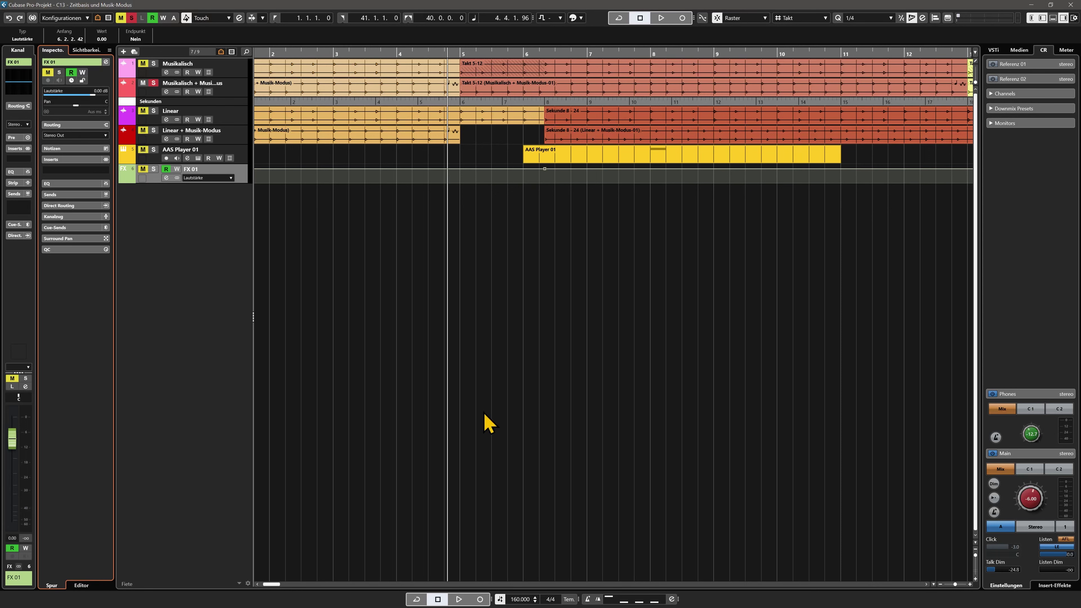
right_click(225, 208)
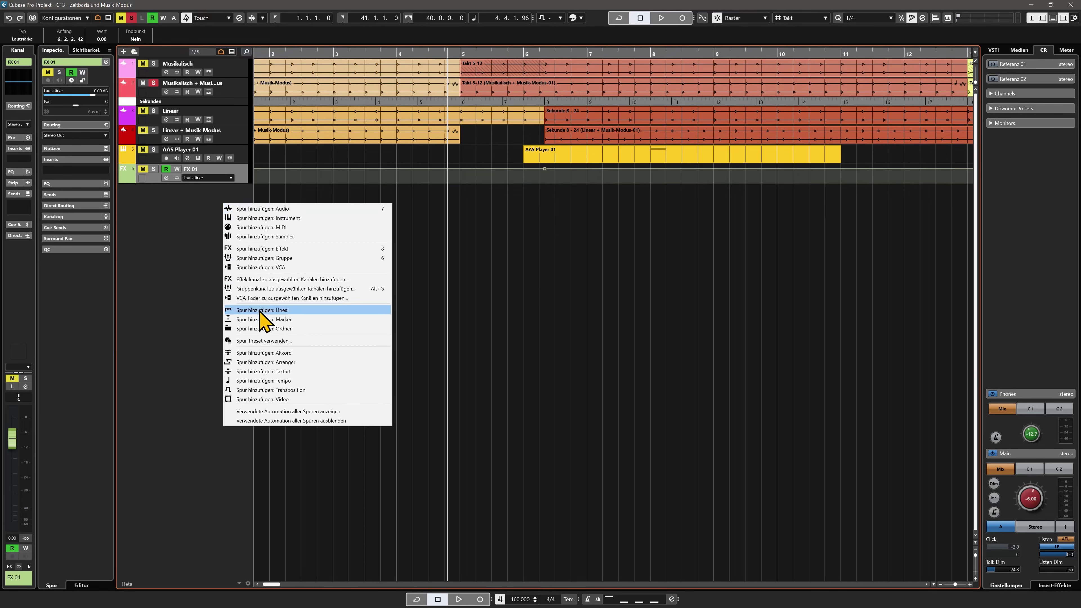
click(570, 314)
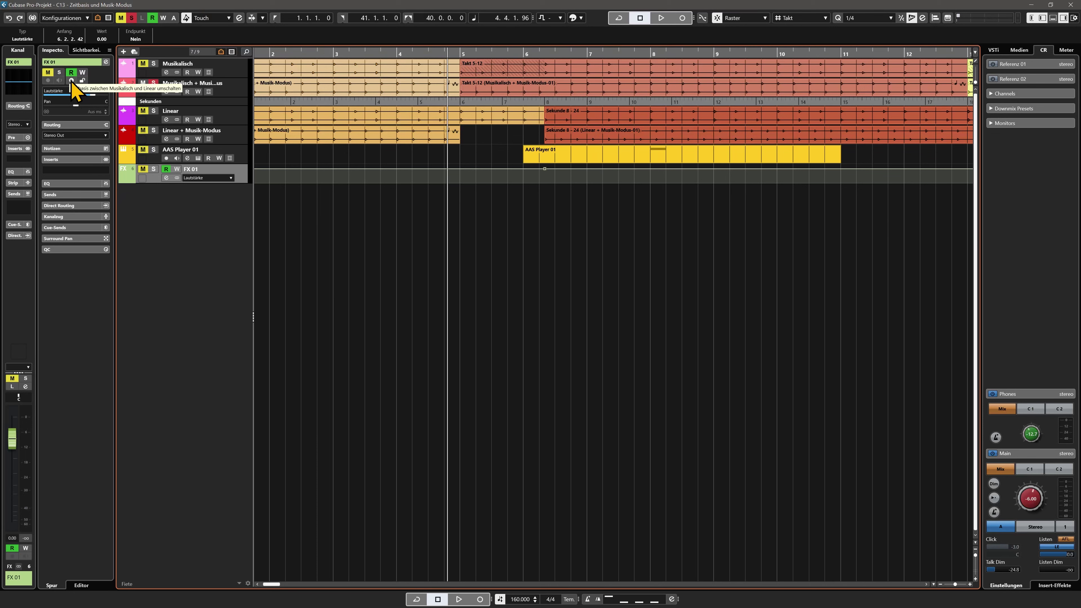
Clear the automation point selection, show the whole project and select the AAS Player 01 track
click(423, 296)
key(shift+f)
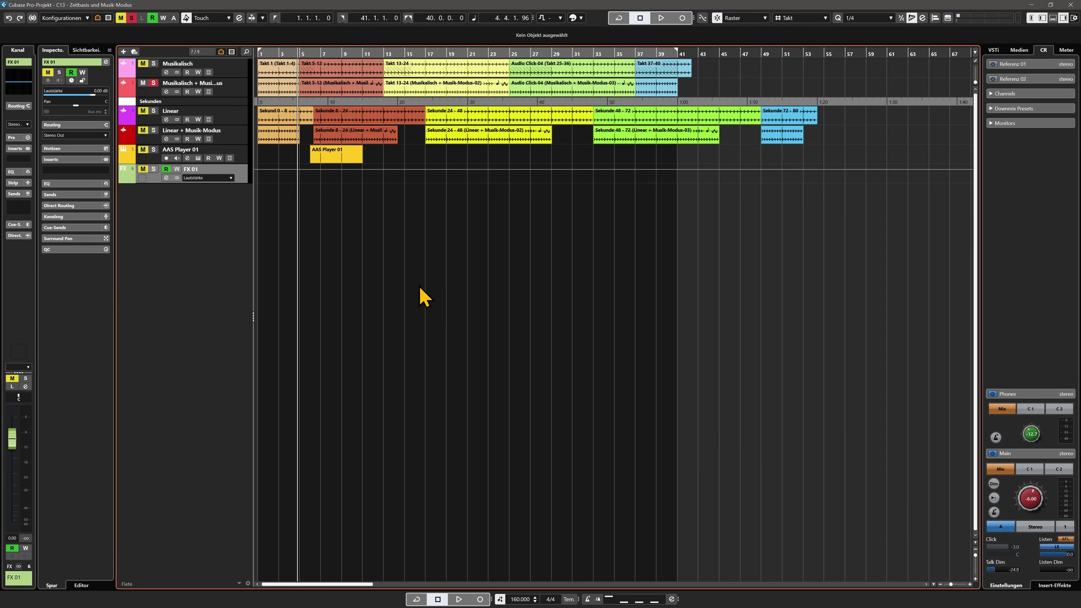
key(Up)
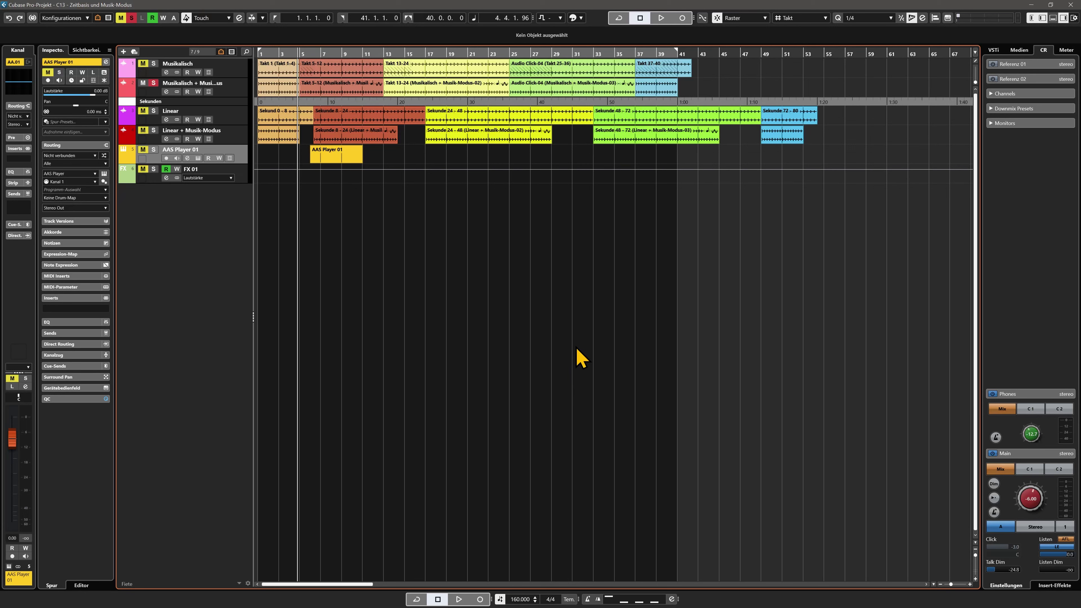